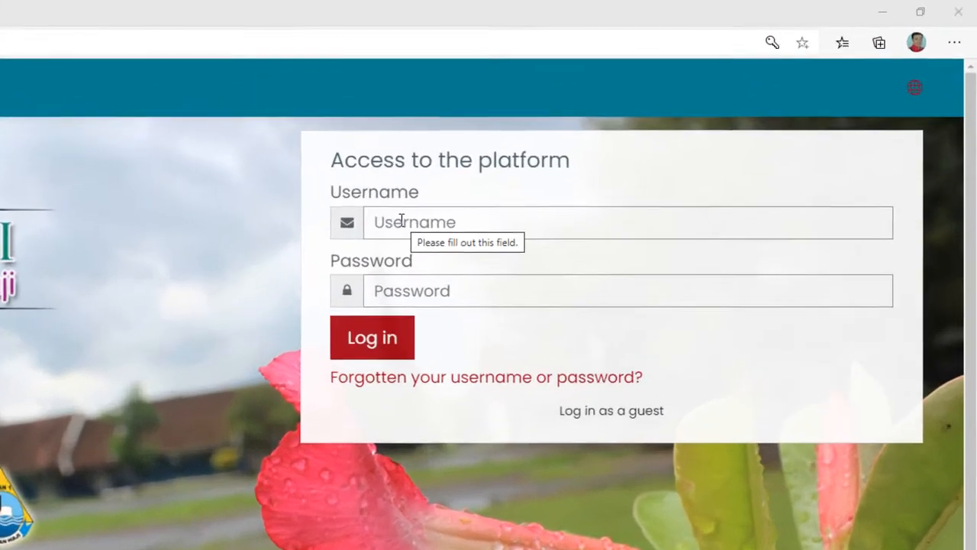
Log in to the learning platform with the teacher account.
click(586, 149)
click(604, 175)
click(343, 363)
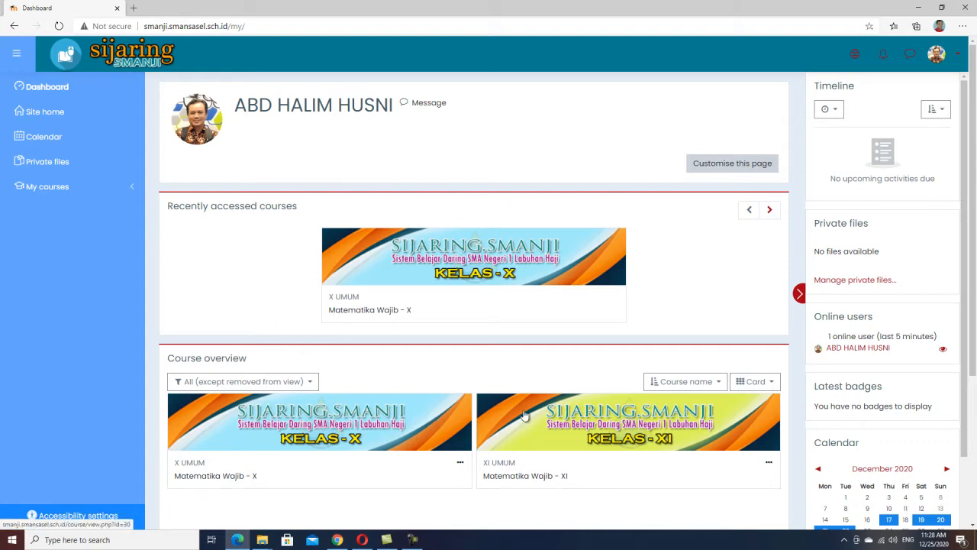
Open the Matematika Wajib - X course from the dashboard and view its topic sections.
click(433, 435)
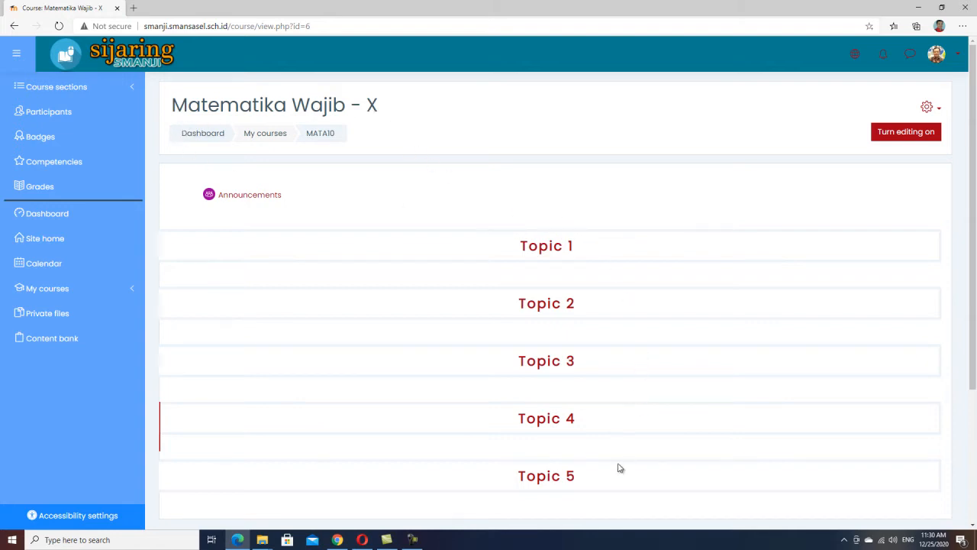
click(560, 247)
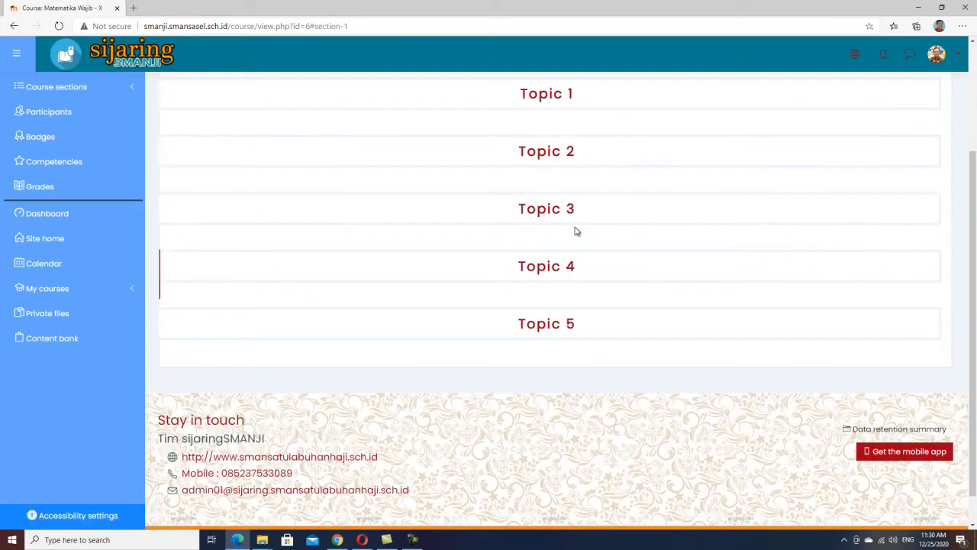
scroll(568, 252, up, 3)
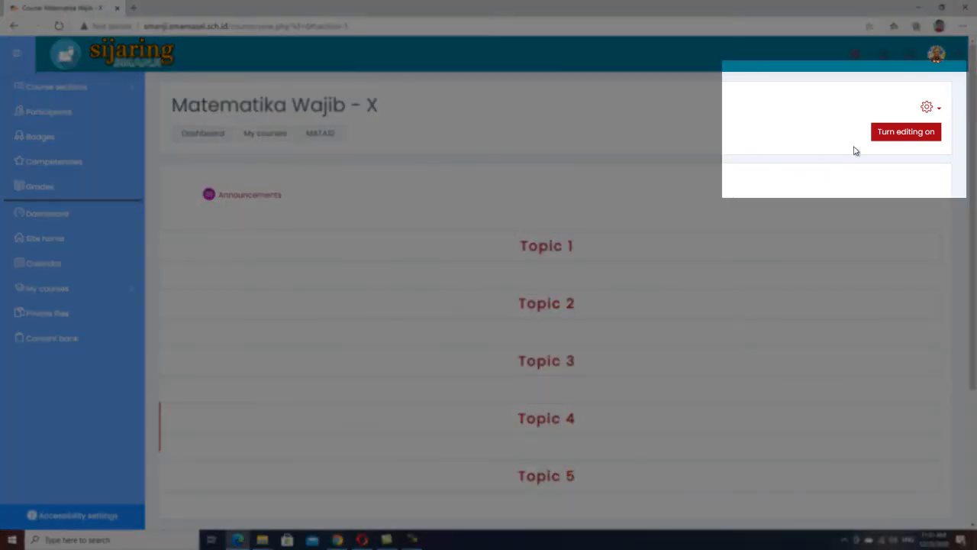
Turn editing on and rename Topic 1 as TRIGONOMETRI followed by the teacher's name in parentheses.
click(906, 132)
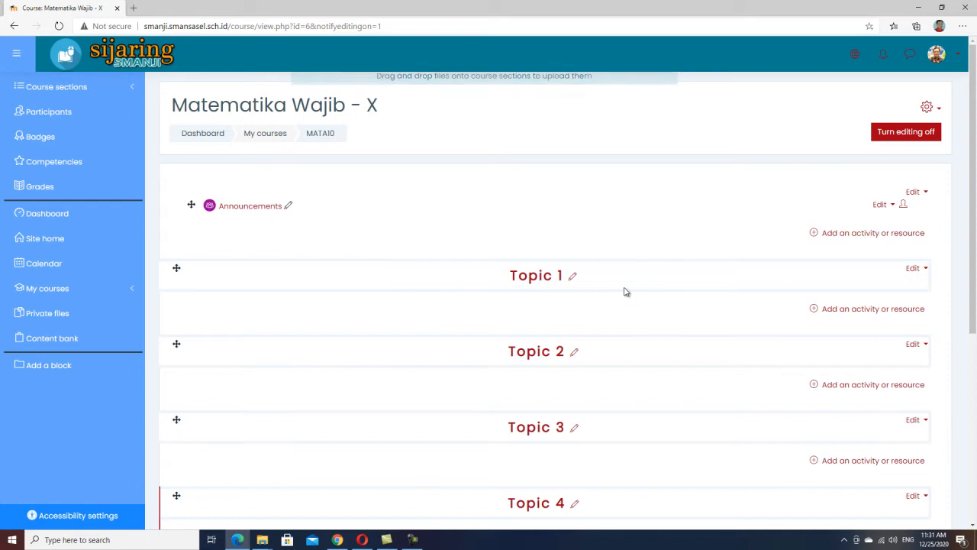
click(574, 279)
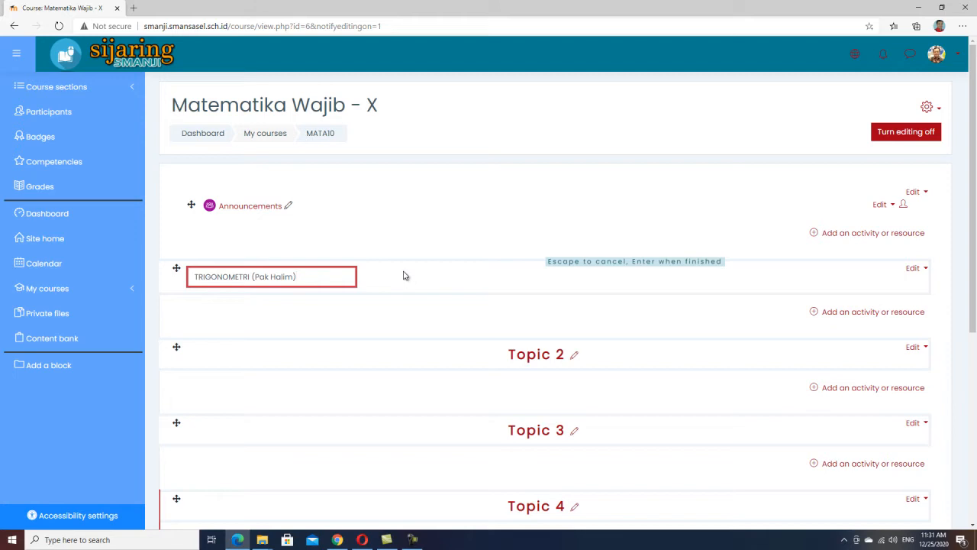
key(Return)
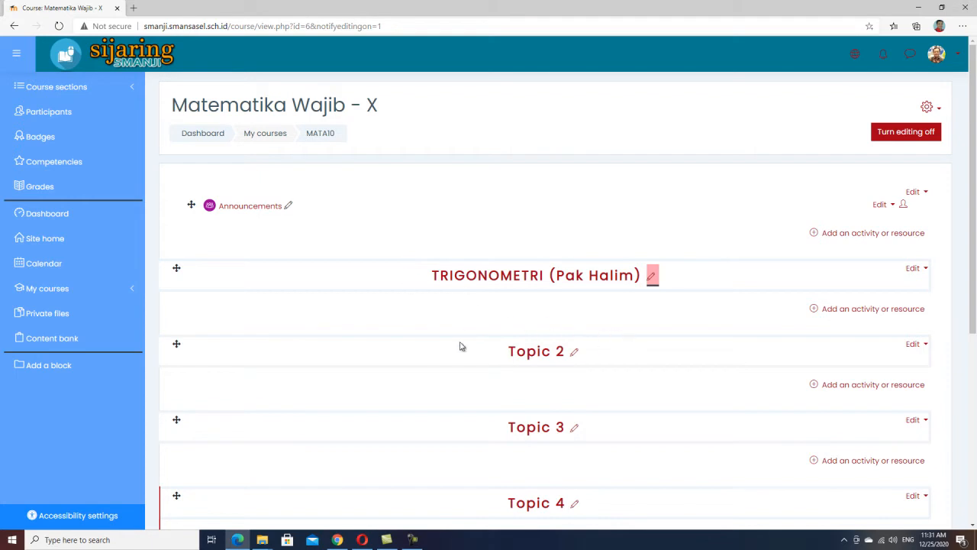
Delete Topic 2 from the course.
scroll(626, 382, down, 2)
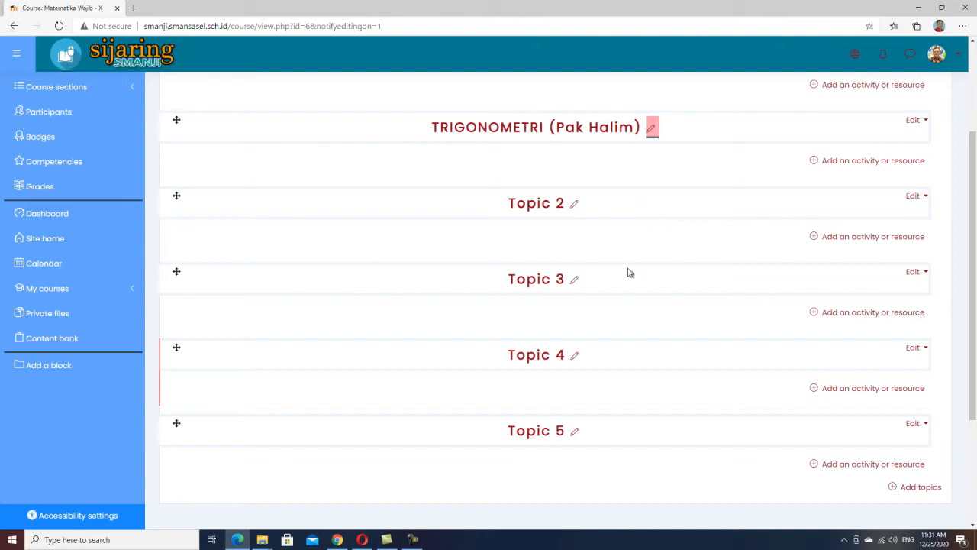
scroll(596, 227, up, 1)
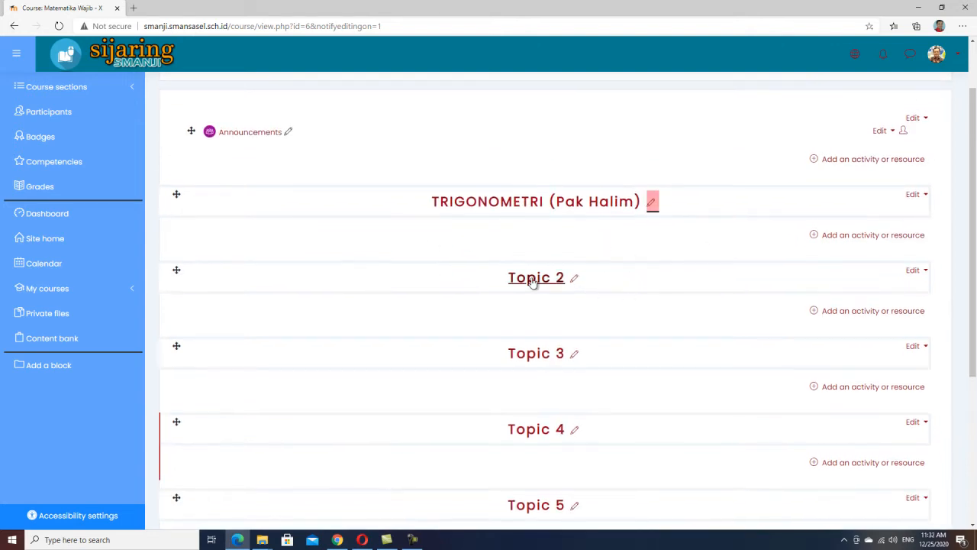
click(923, 271)
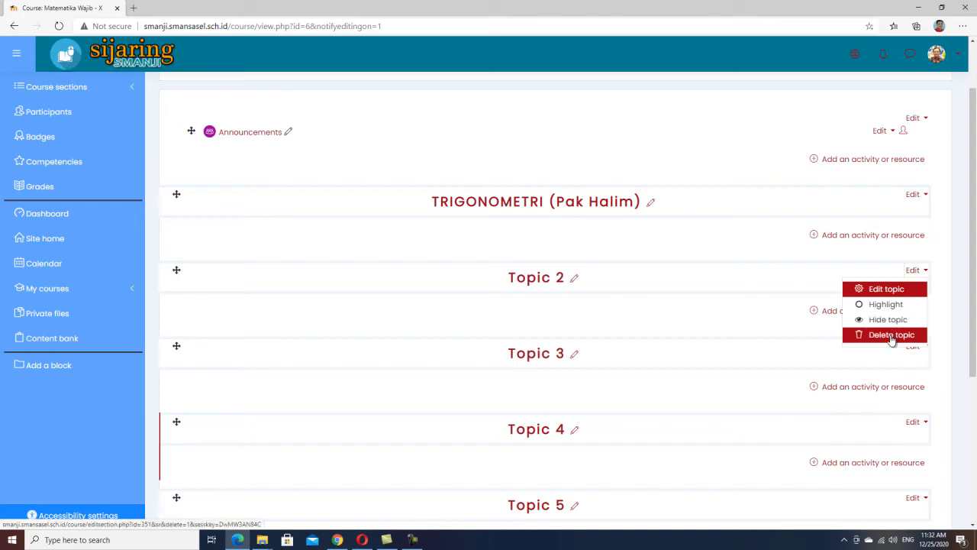
click(891, 336)
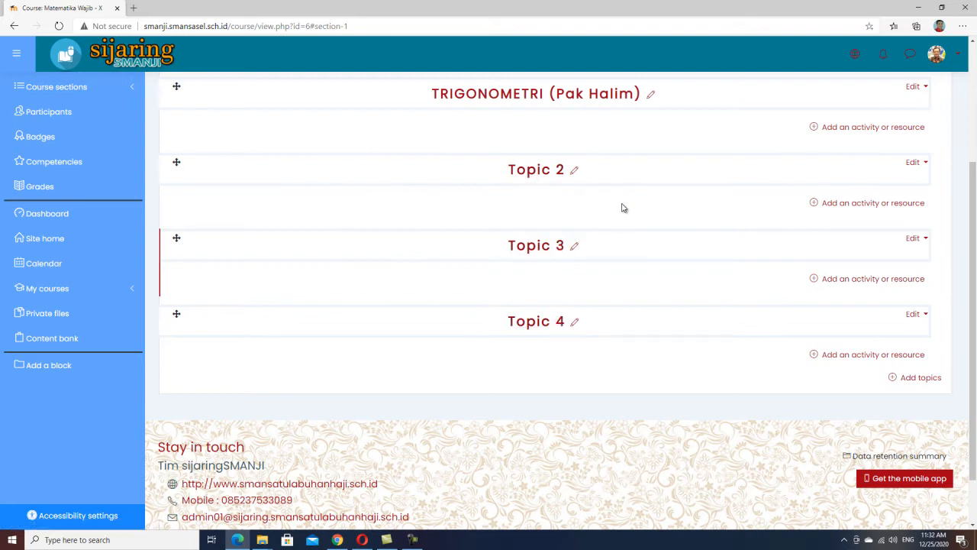
Open the edit settings of the new Topic 2 and enable a custom section name.
scroll(622, 212, up, 3)
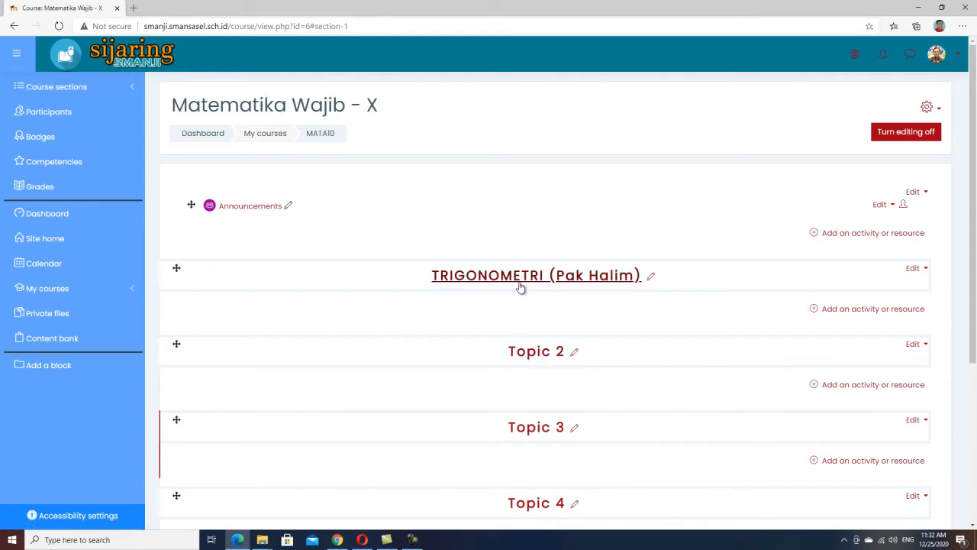
click(916, 344)
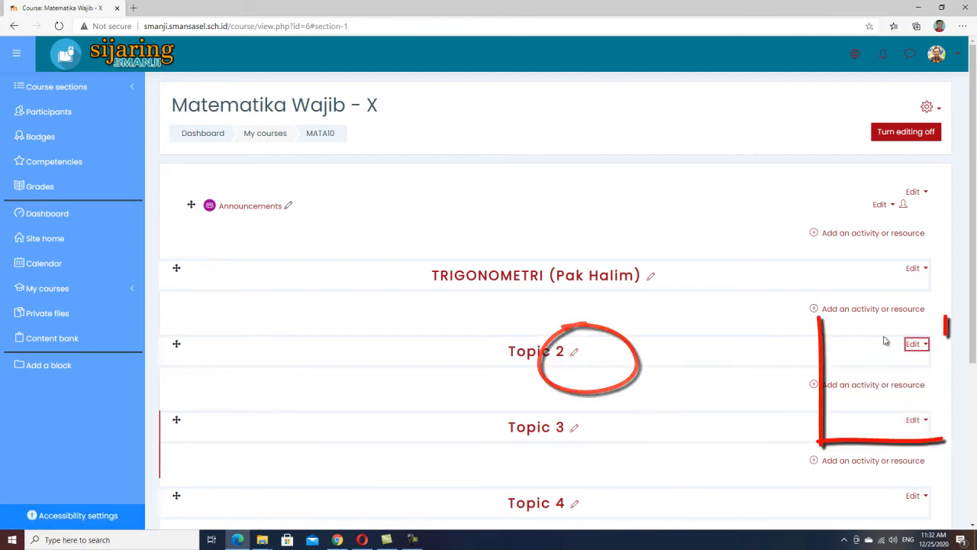
click(879, 365)
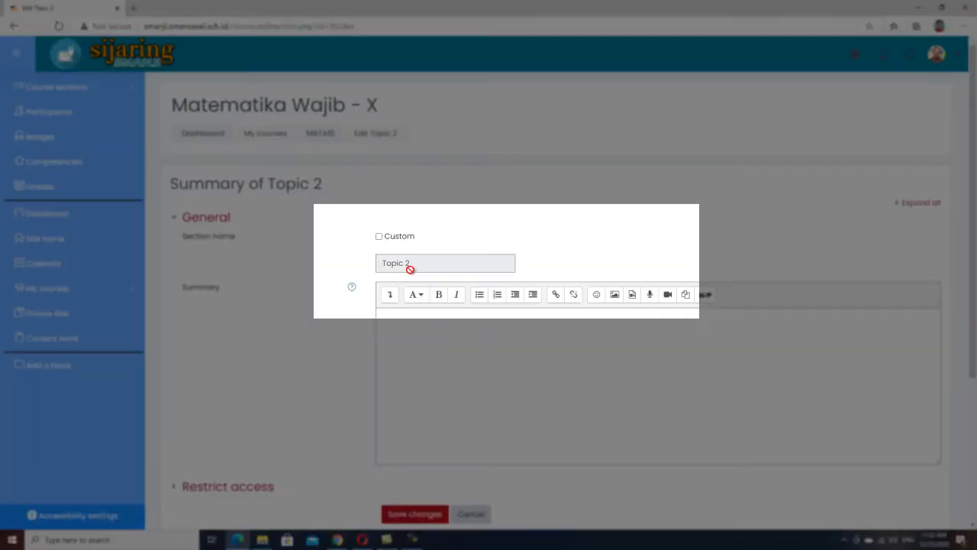
click(379, 236)
click(422, 265)
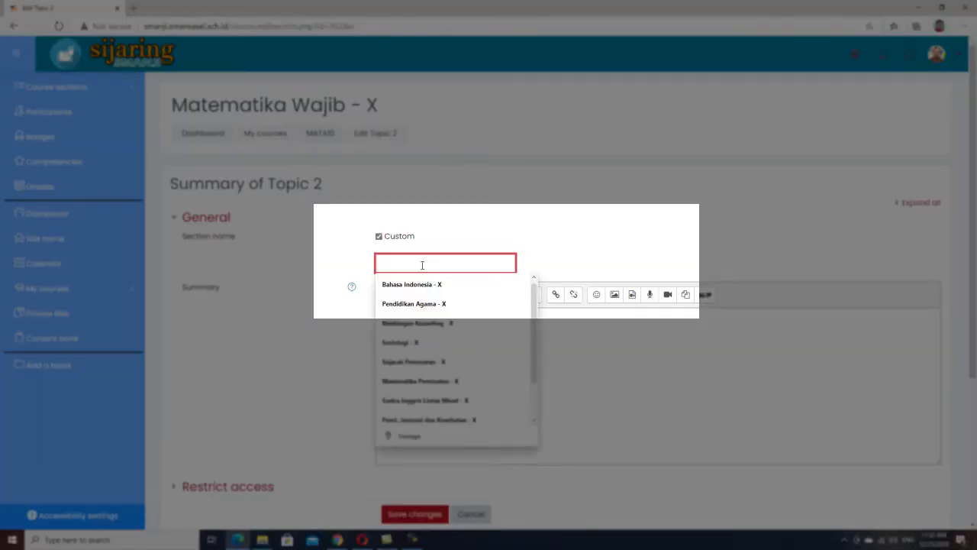
click(590, 229)
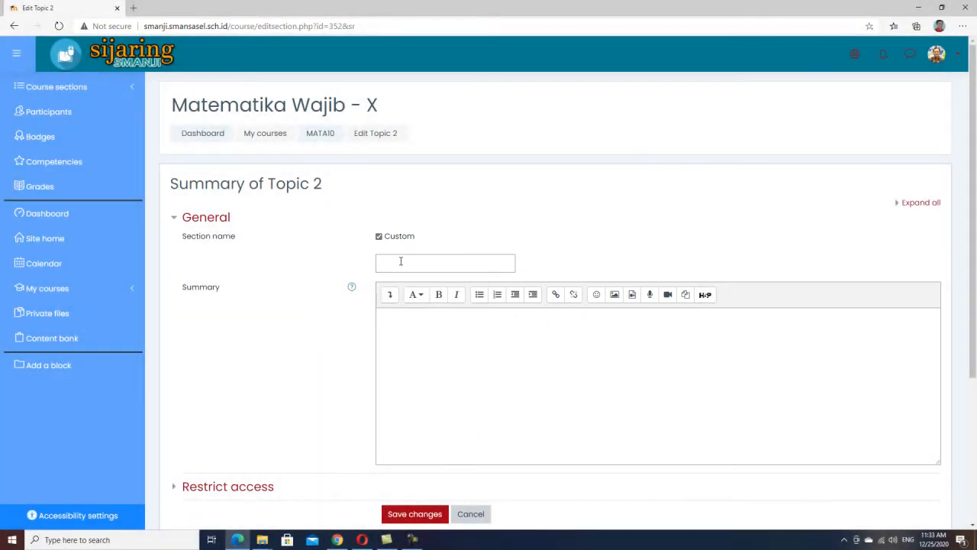
Set the section name to TRIGONOMETRI with a second teacher's name in parentheses and save the changes.
click(400, 261)
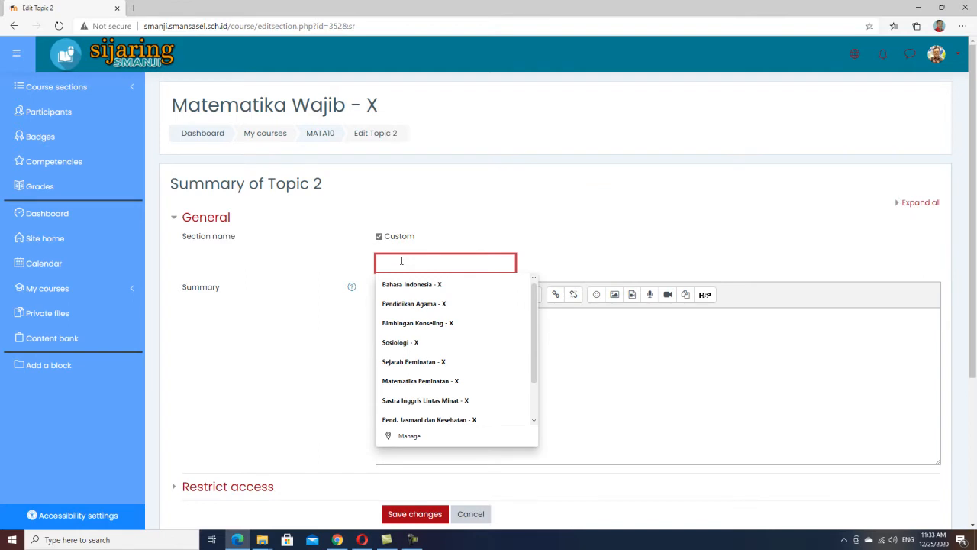
text(T)
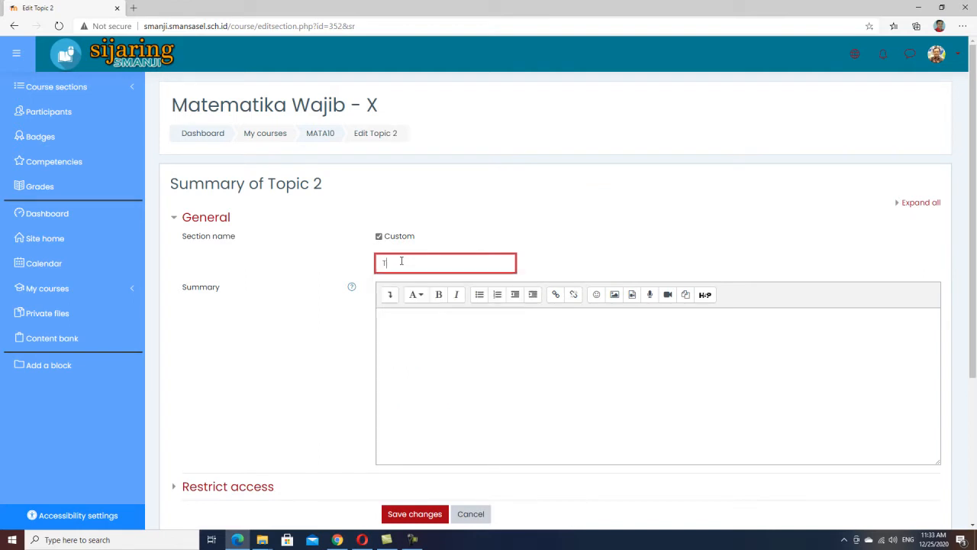
text(RIGONOMETRI (Pak Rahman)
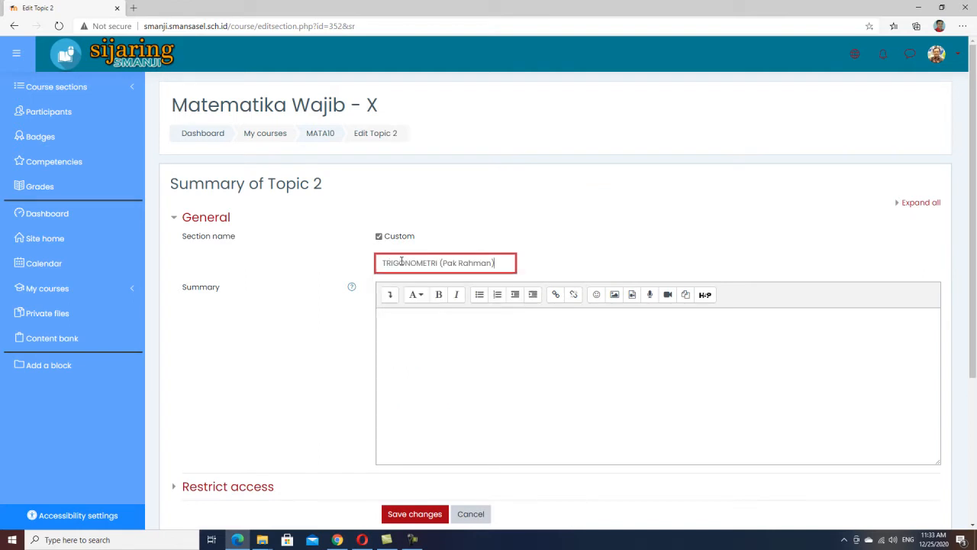
text())
scroll(401, 261, down, 2)
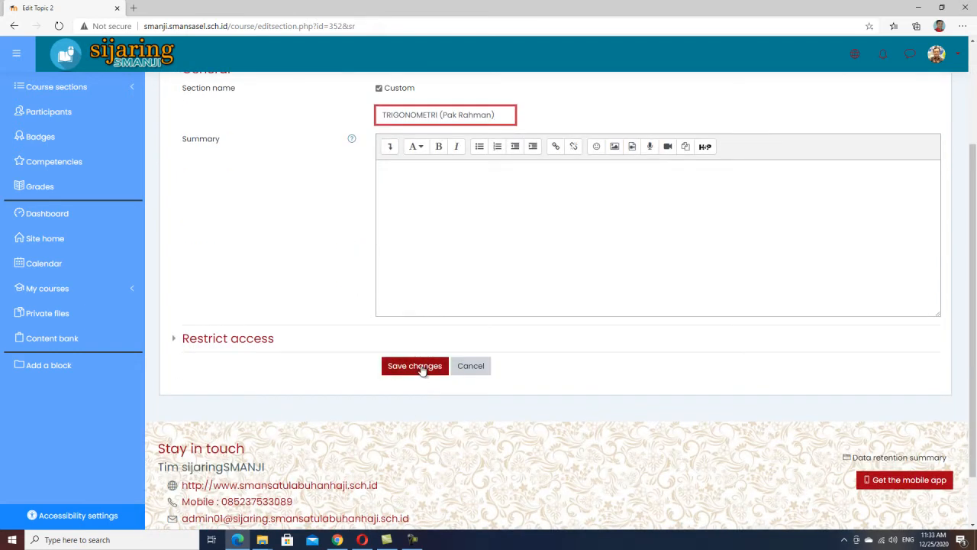
click(418, 366)
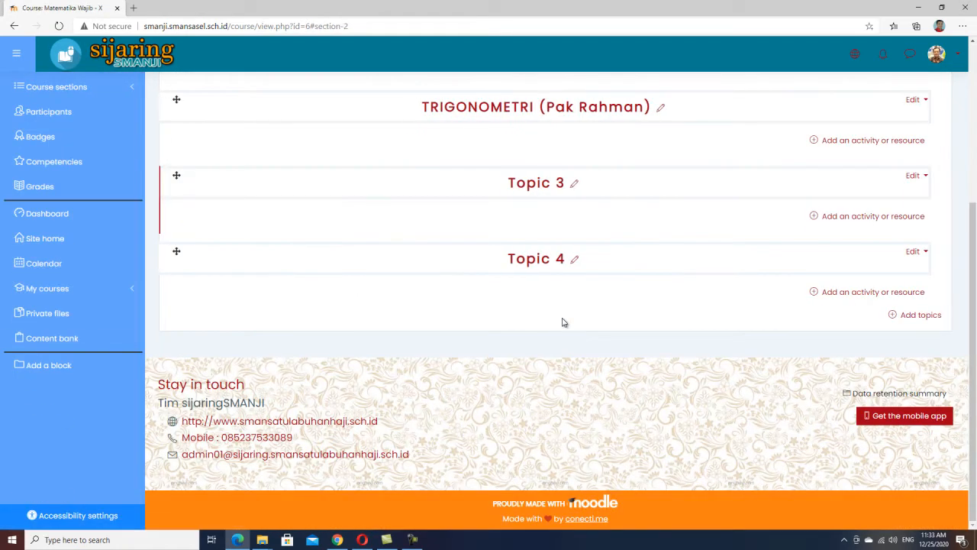
Rename Topic 3 as TRIGONOMETRI followed by a third teacher's name in parentheses.
scroll(599, 283, up, 2)
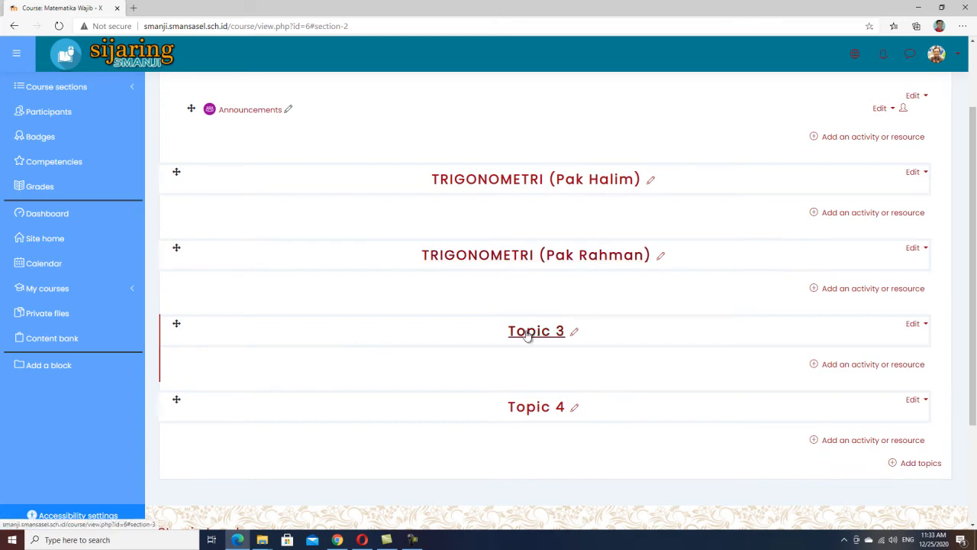
click(575, 336)
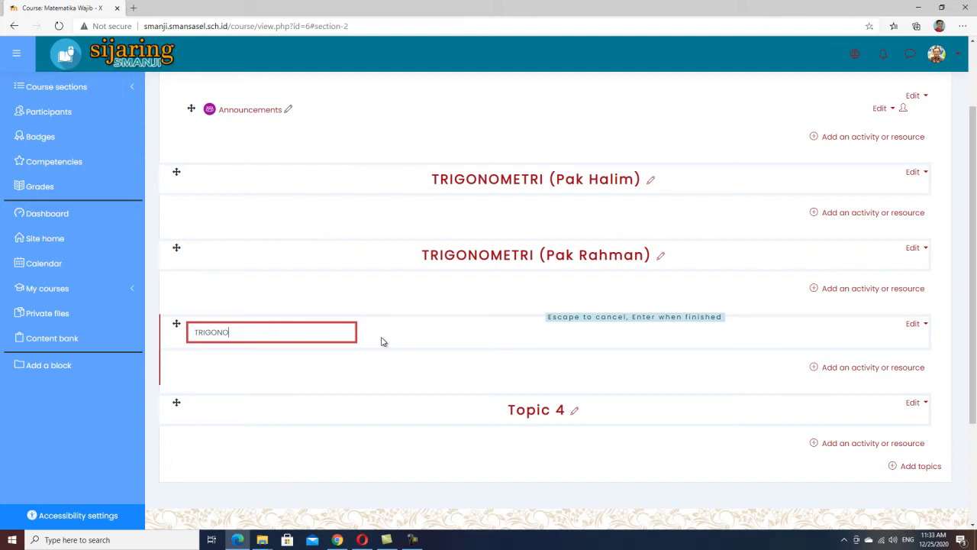
text(TRIGONOMETRI (Pak Zakariyanto)
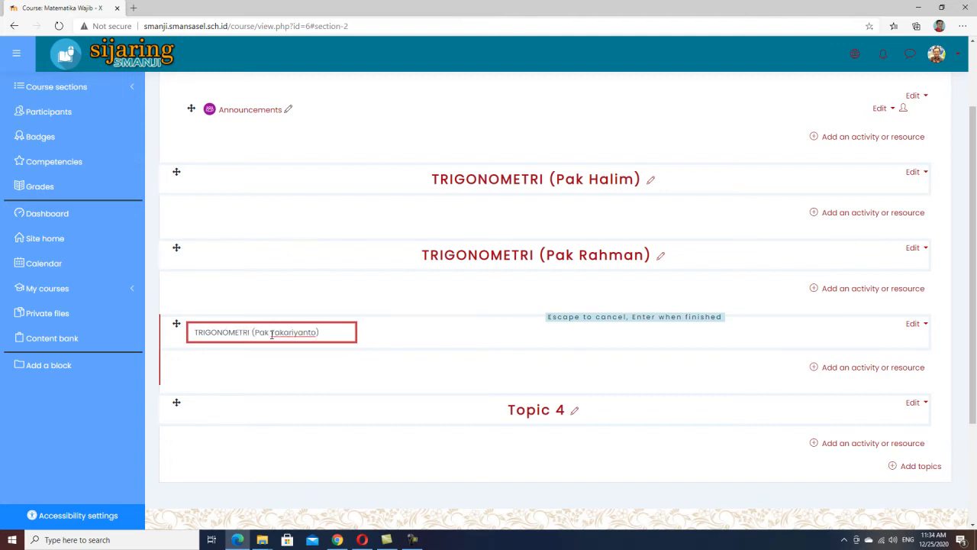
key(Return)
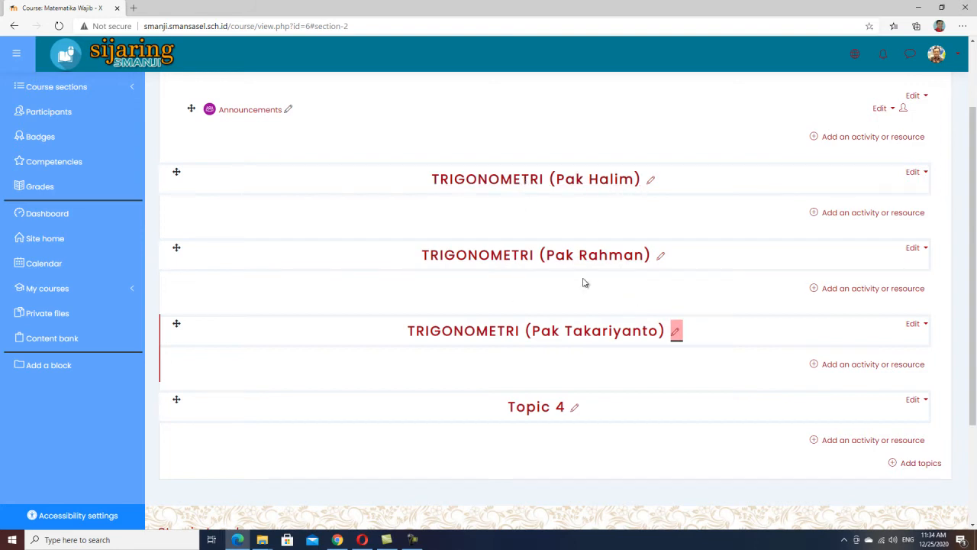
Delete Topic 4 from the course.
scroll(507, 252, up, 2)
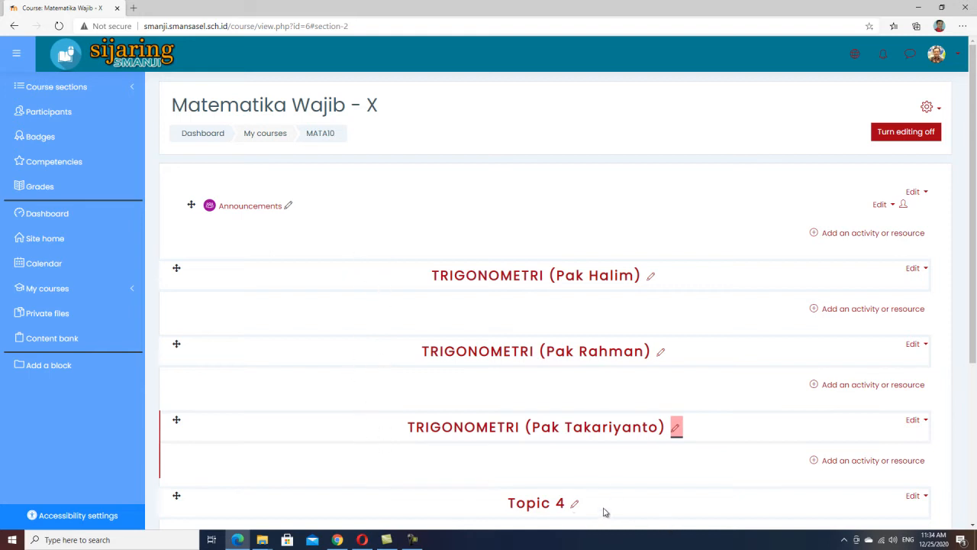
scroll(709, 497, down, 3)
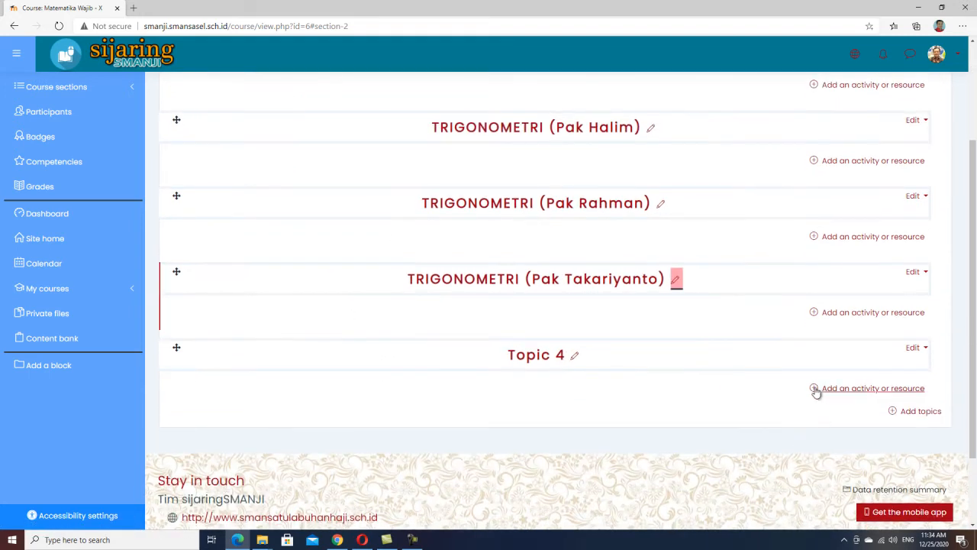
click(915, 348)
click(537, 377)
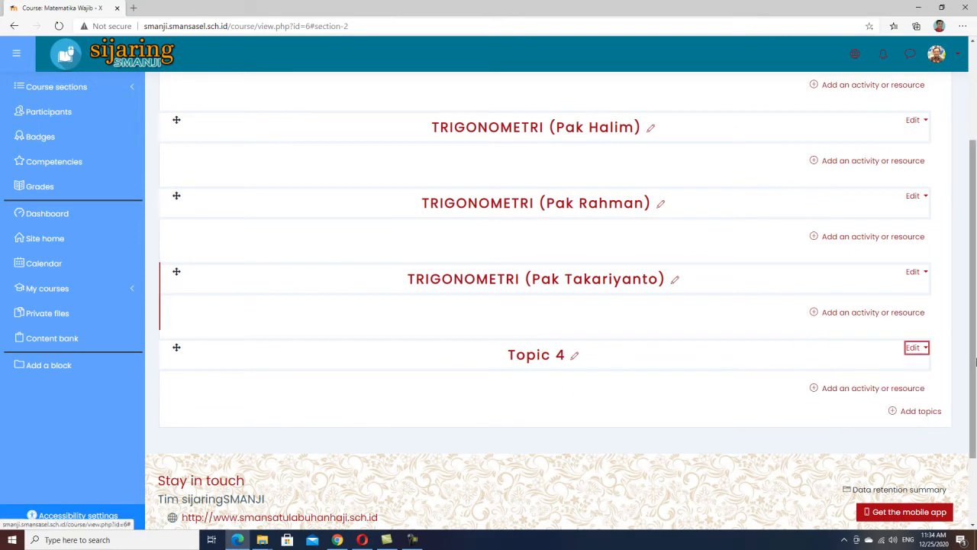
click(927, 350)
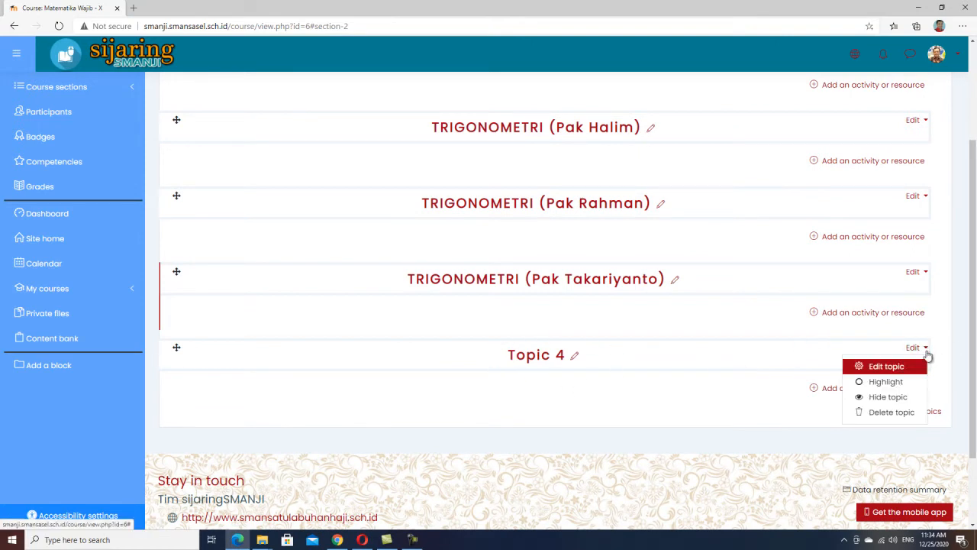
click(892, 413)
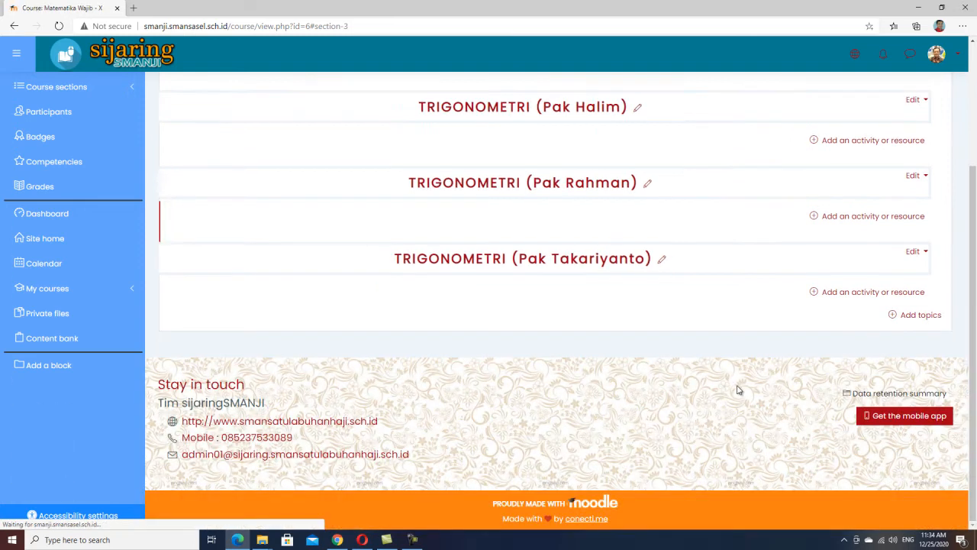
Switch to Chrome to review the course list on a student's dashboard.
scroll(488, 320, up, 2)
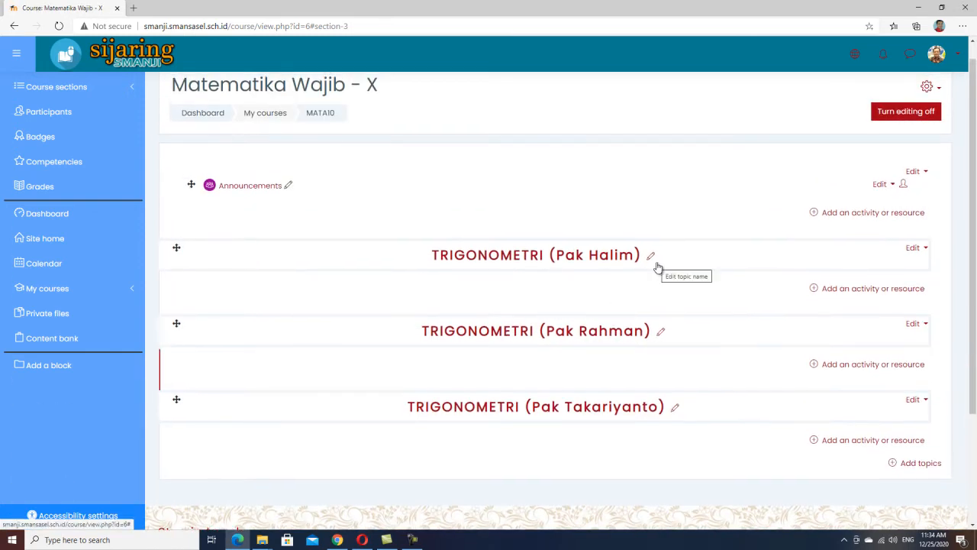
scroll(399, 253, up, 1)
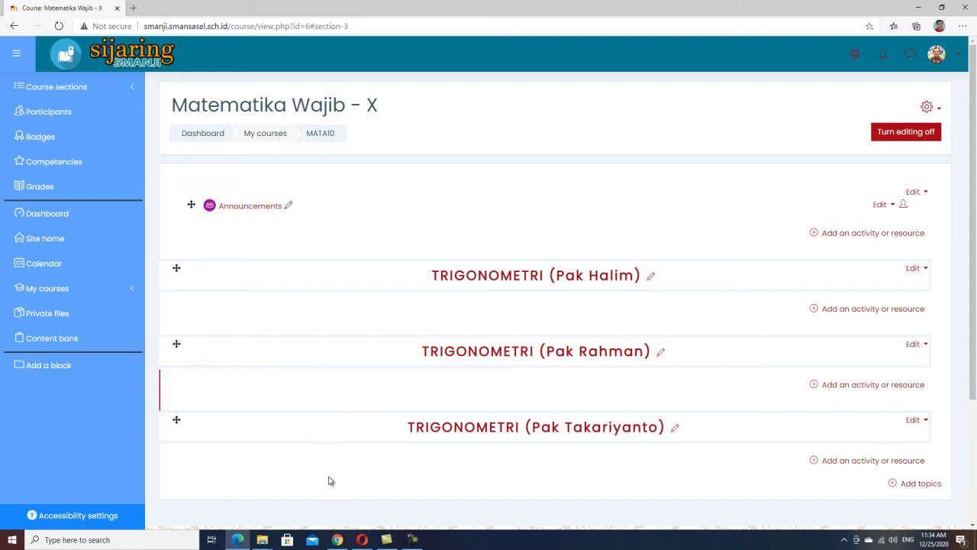
click(339, 540)
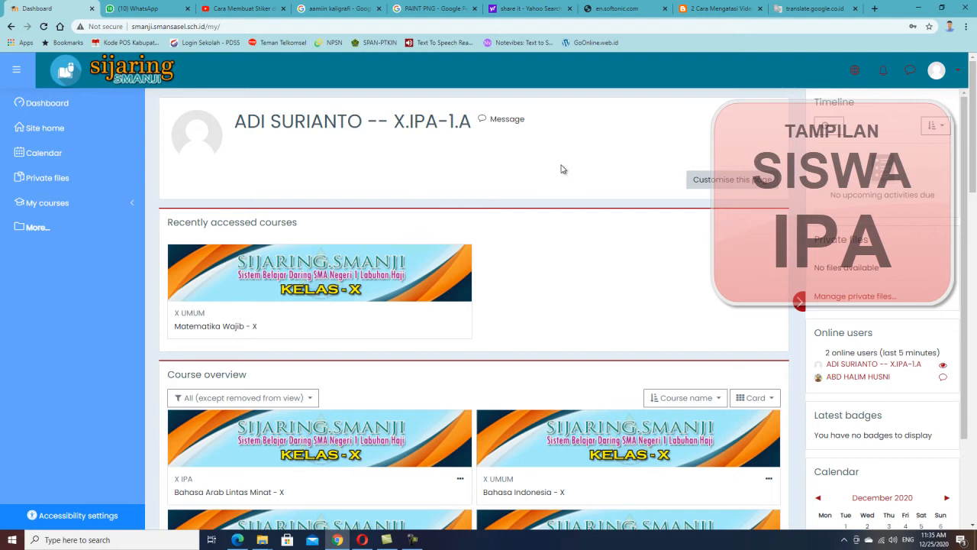
scroll(541, 168, down, 3)
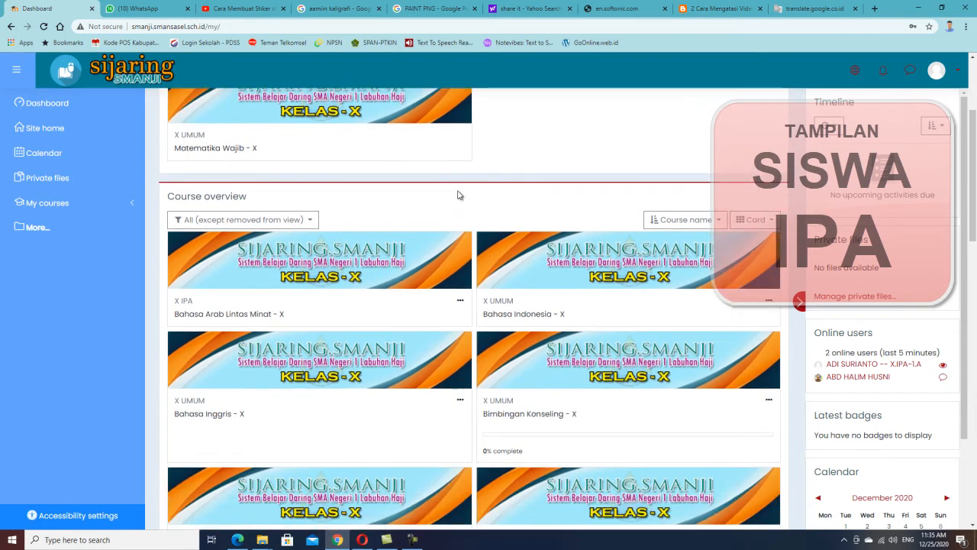
scroll(169, 212, up, 3)
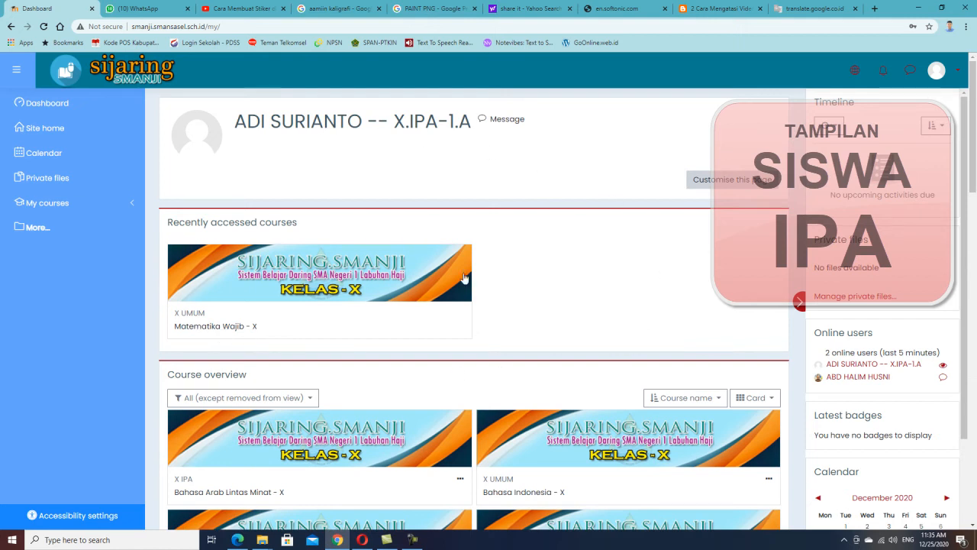
Browse the IPA student's course overview and open the Matematika Wajib - X course to see its topics.
scroll(583, 255, down, 2)
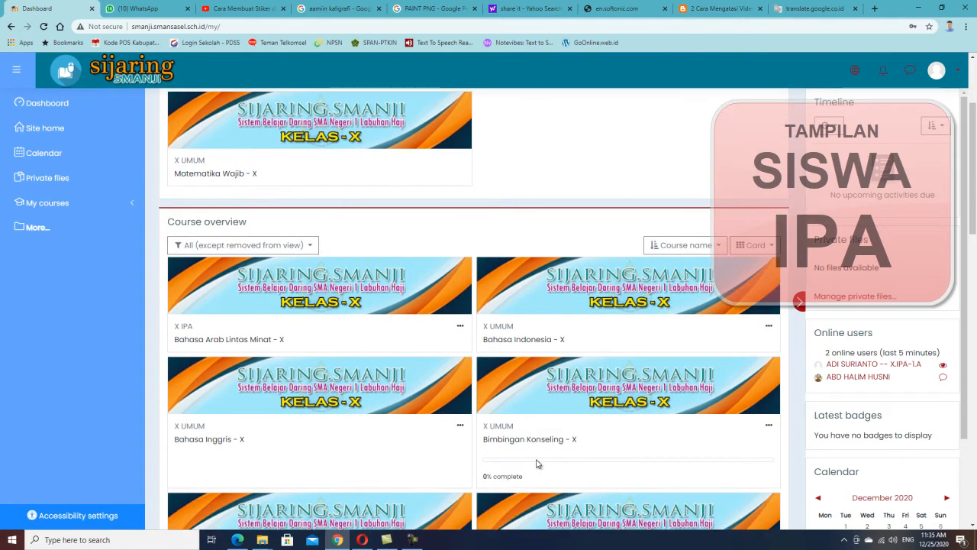
scroll(391, 363, down, 1)
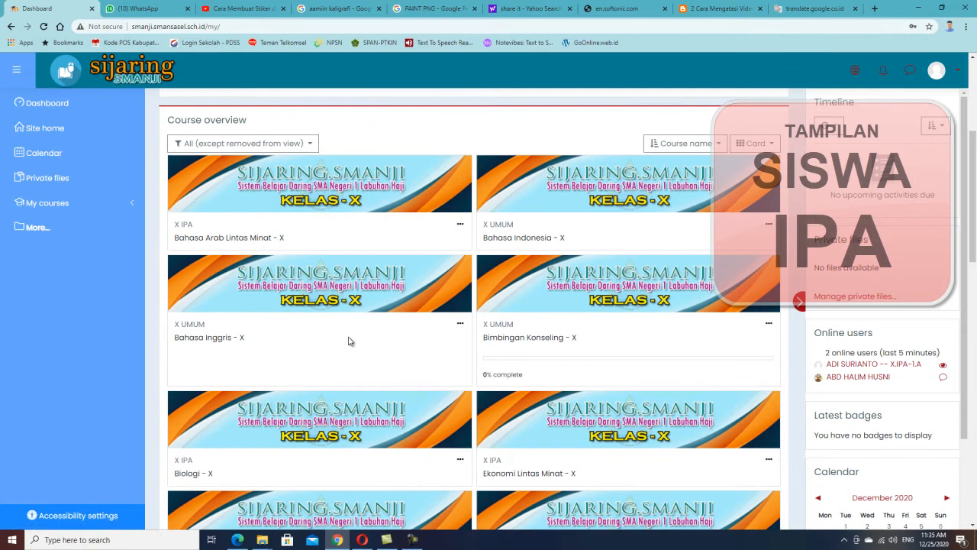
scroll(447, 306, down, 1)
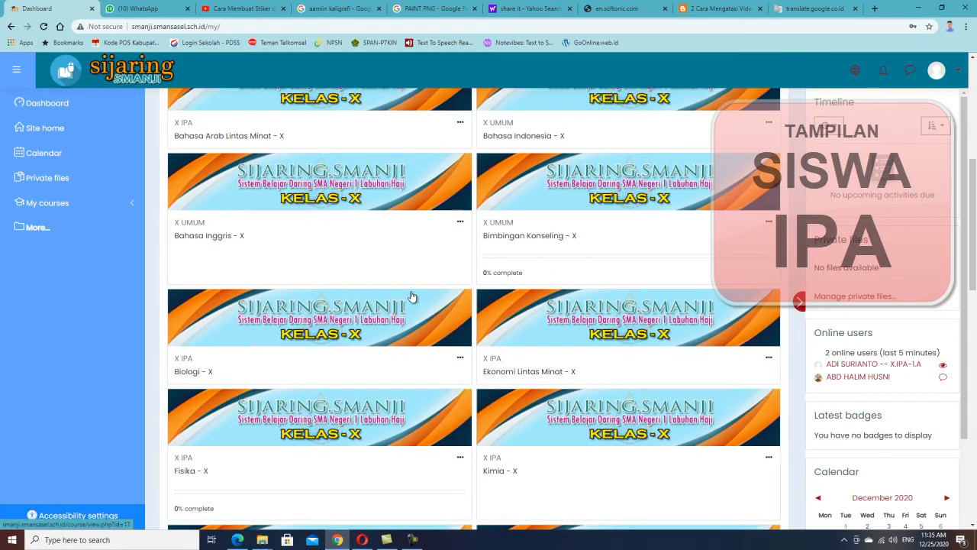
scroll(404, 305, down, 2)
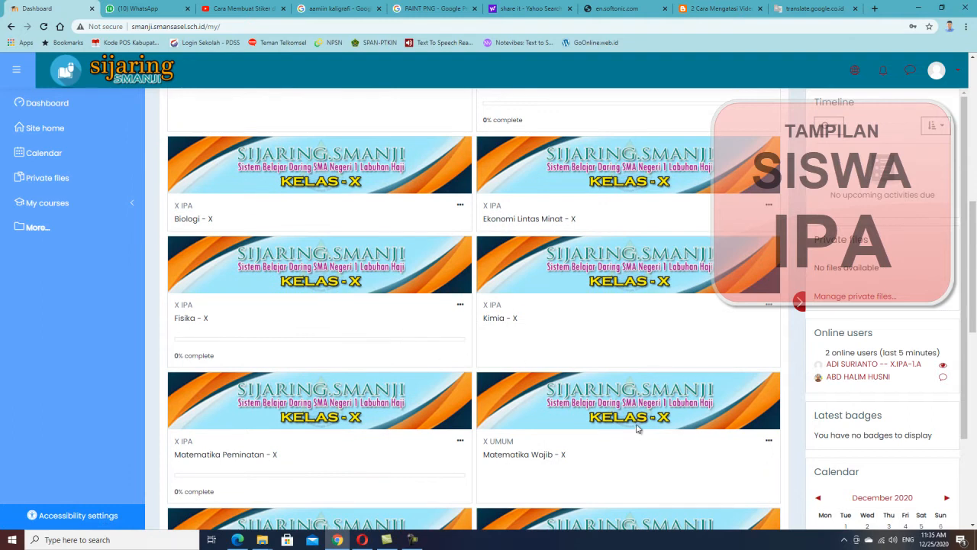
click(712, 423)
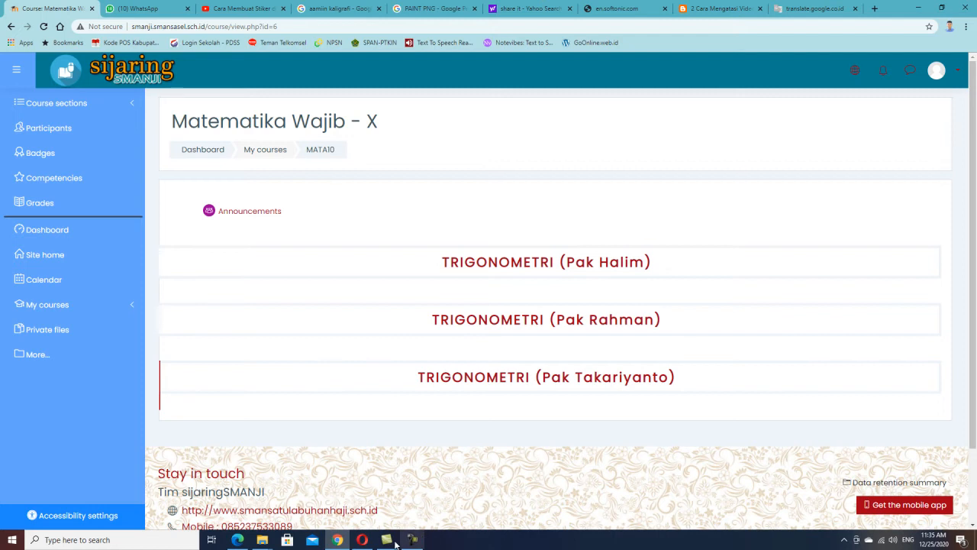
Switch to Opera and open the Matematika Wajib - X course from the IPS student's dashboard.
mouse_move(362, 540)
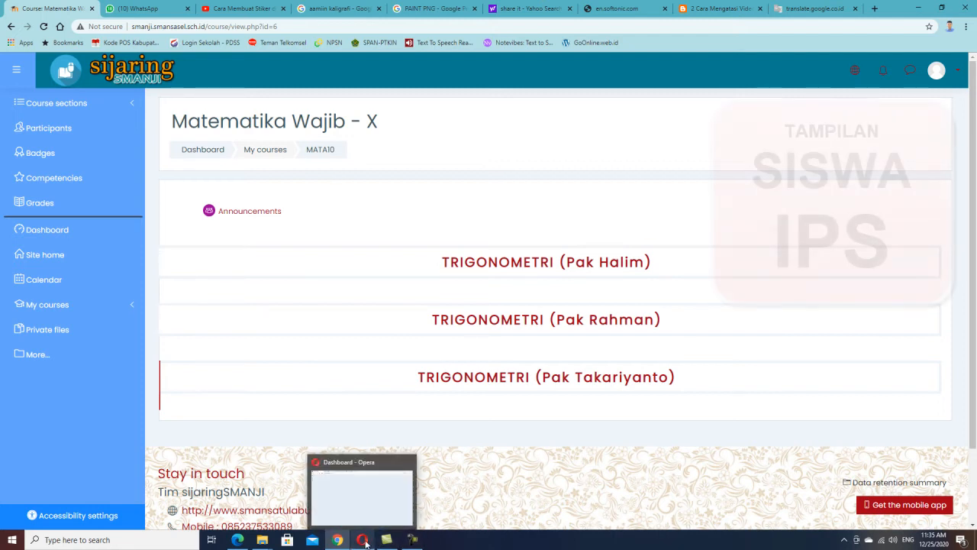
click(362, 540)
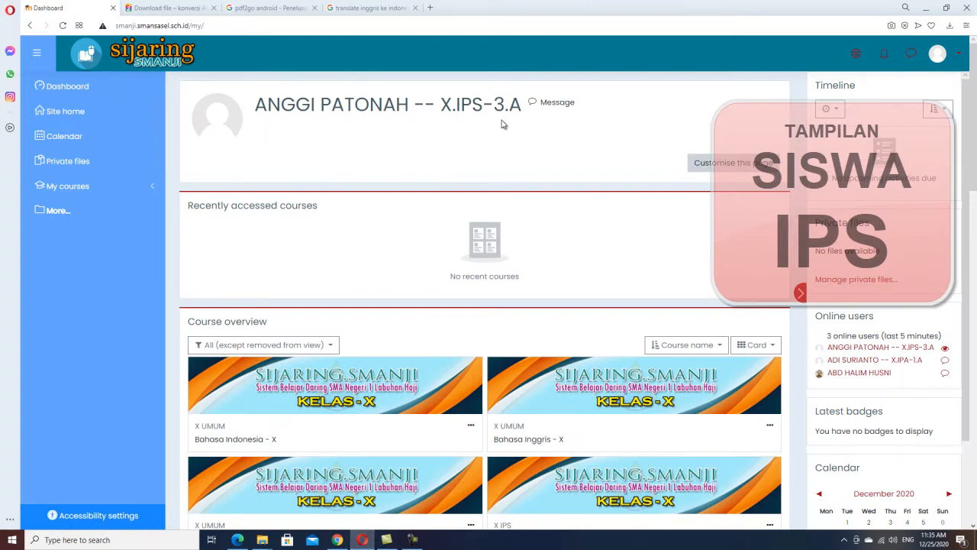
scroll(578, 244, down, 5)
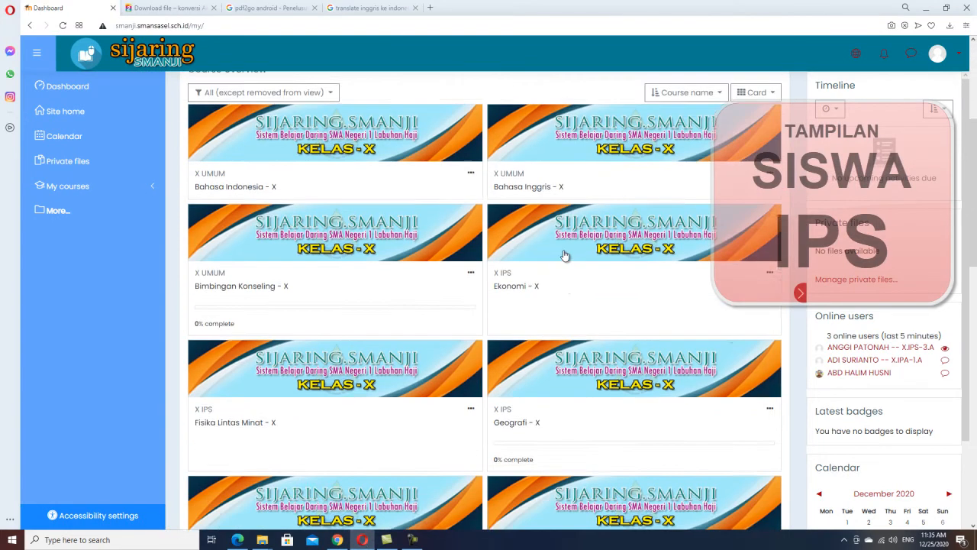
scroll(566, 263, down, 5)
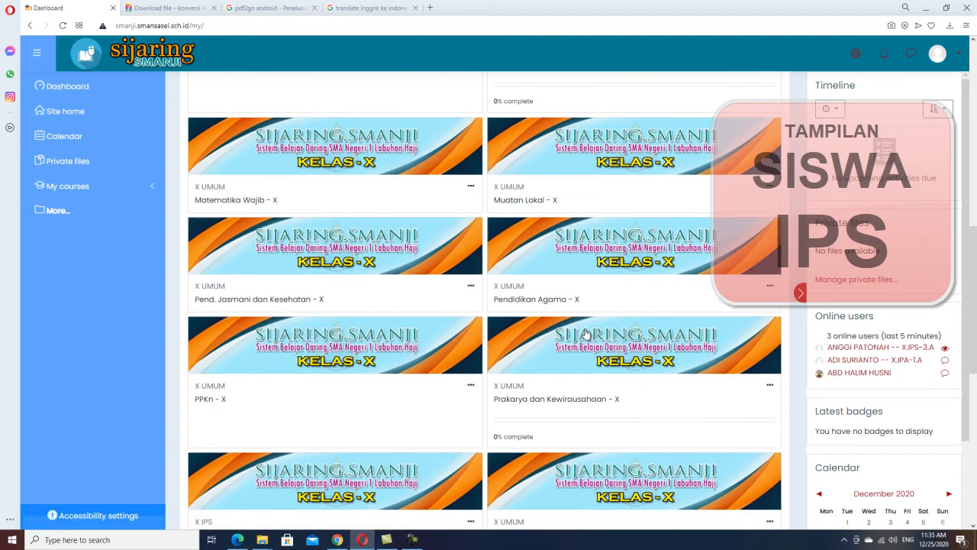
scroll(584, 334, down, 2)
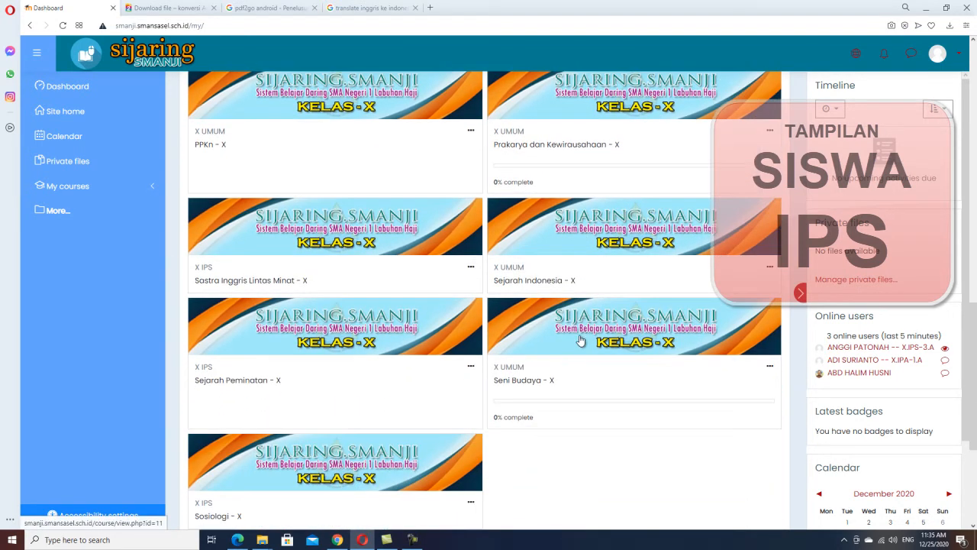
scroll(562, 350, up, 2)
scroll(585, 313, up, 1)
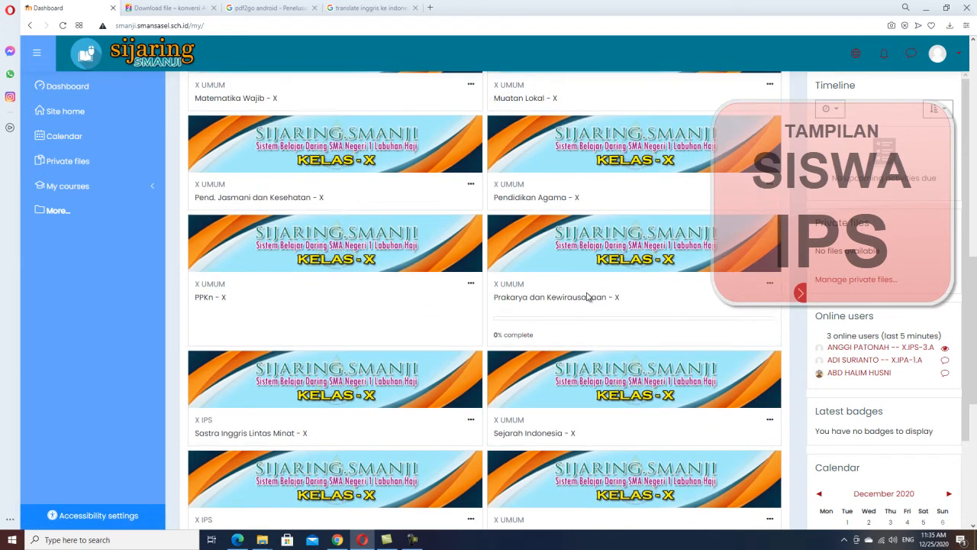
scroll(587, 297, down, 3)
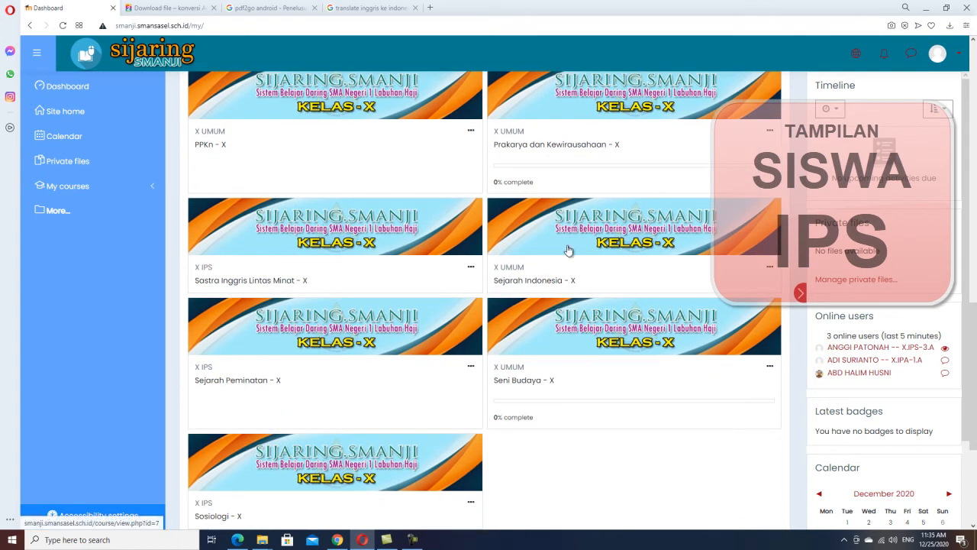
scroll(567, 250, up, 2)
scroll(567, 250, up, 2)
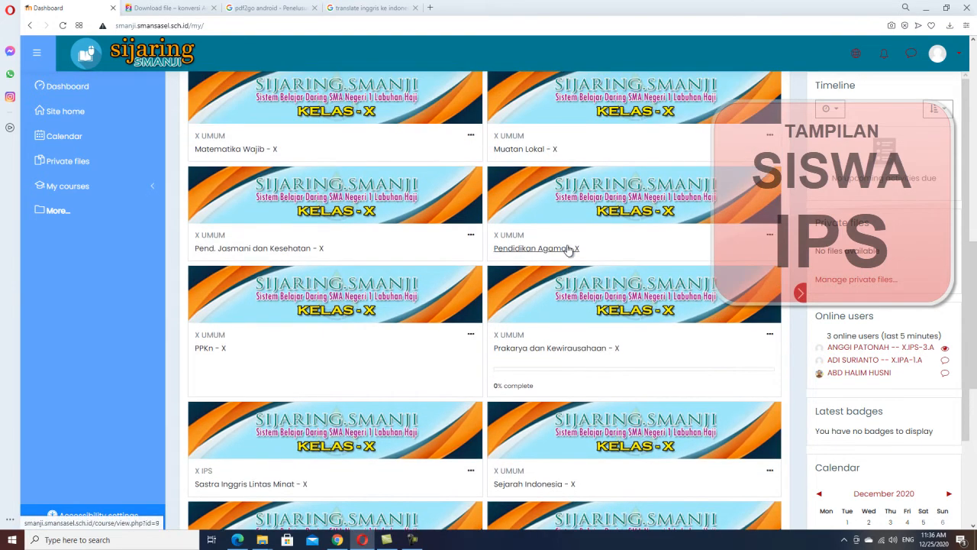
scroll(569, 249, up, 1)
click(394, 168)
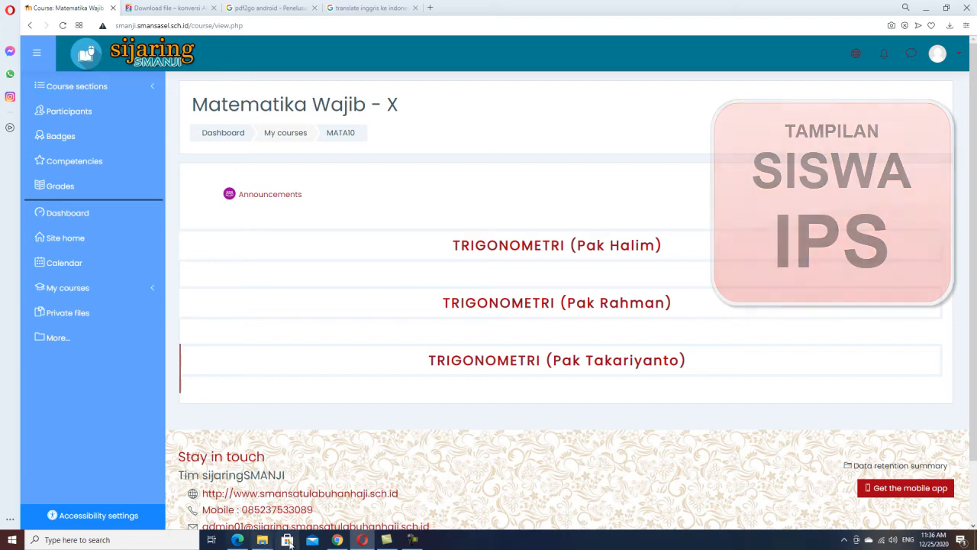
Switch to Edge to return to the teacher's editing view of the course.
click(239, 539)
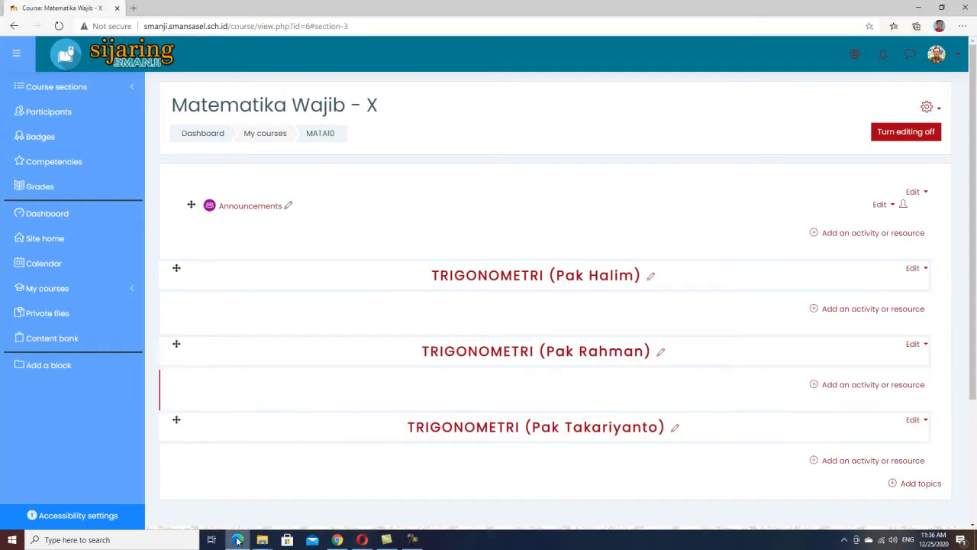
click(952, 60)
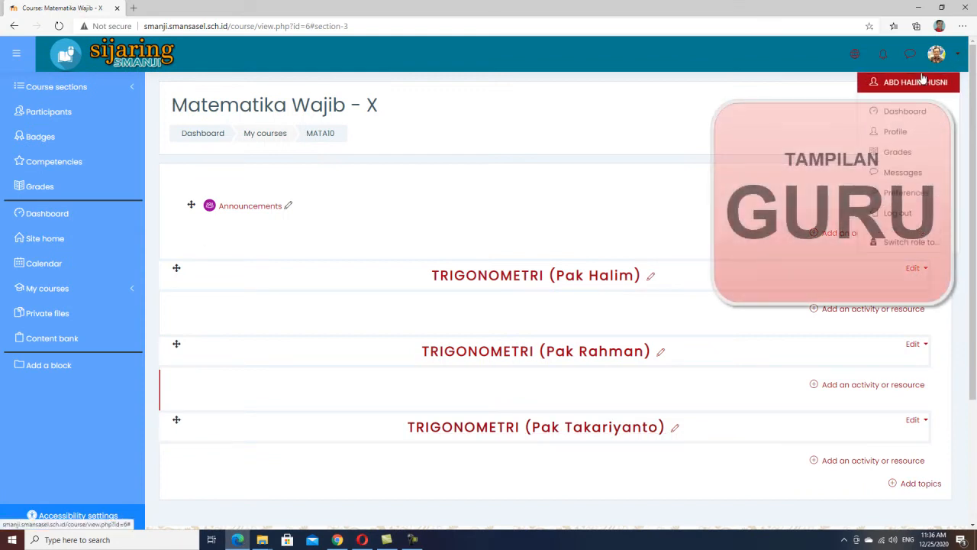
click(518, 199)
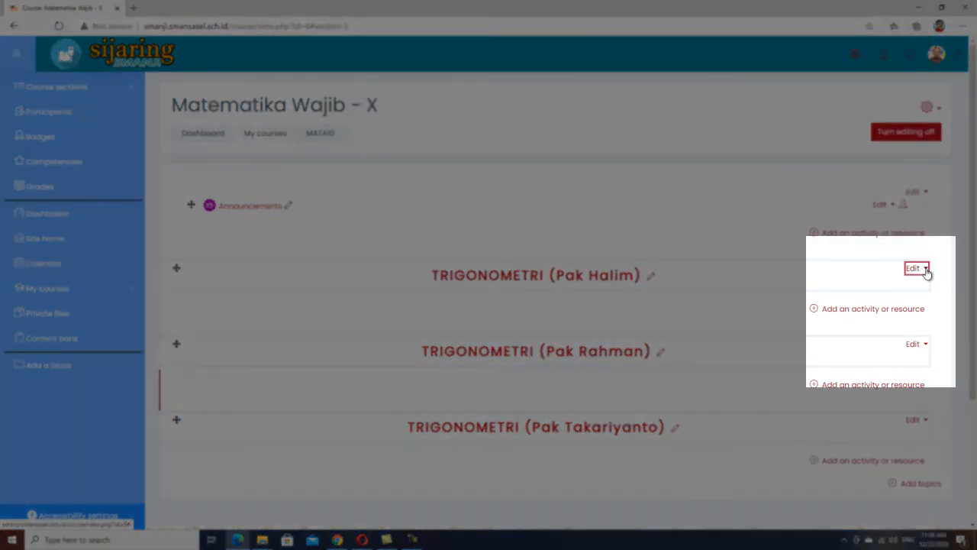
Edit the TRIGONOMETRI (Pak Halim) topic and add a group access restriction for X.IPS-1.
click(924, 270)
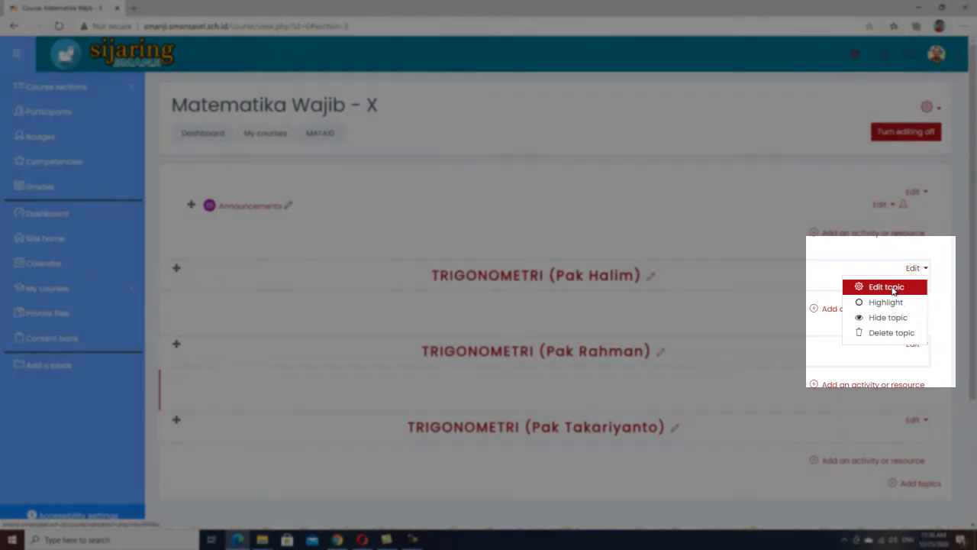
click(890, 289)
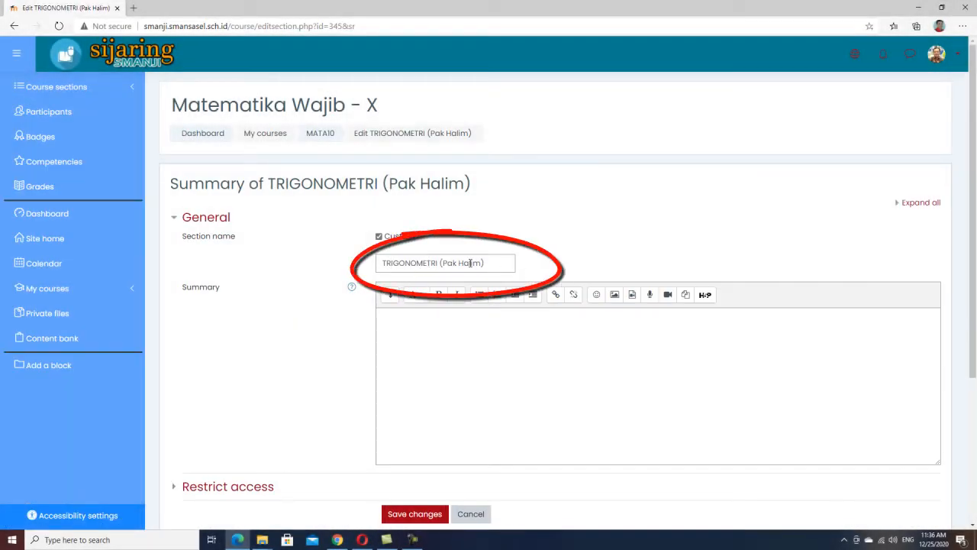
click(398, 323)
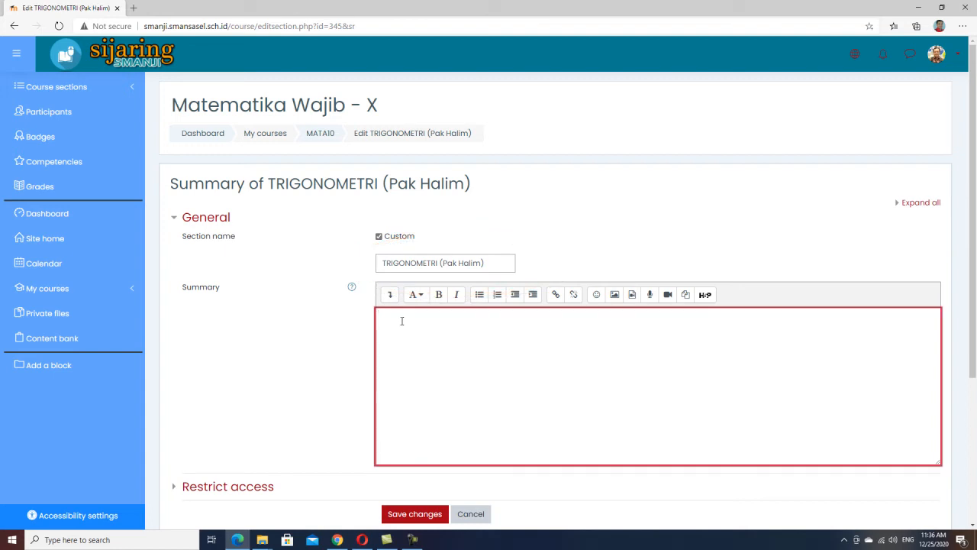
scroll(402, 320, down, 2)
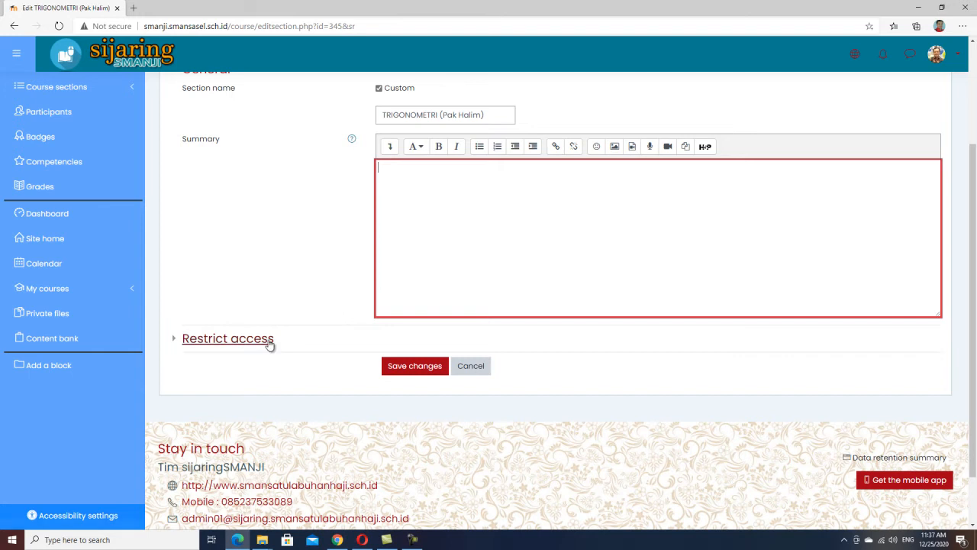
click(205, 344)
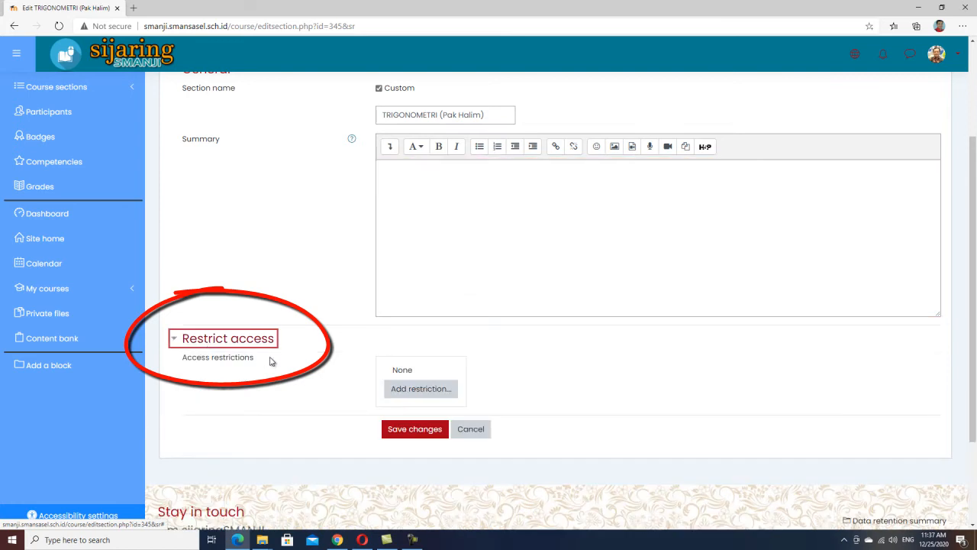
click(442, 397)
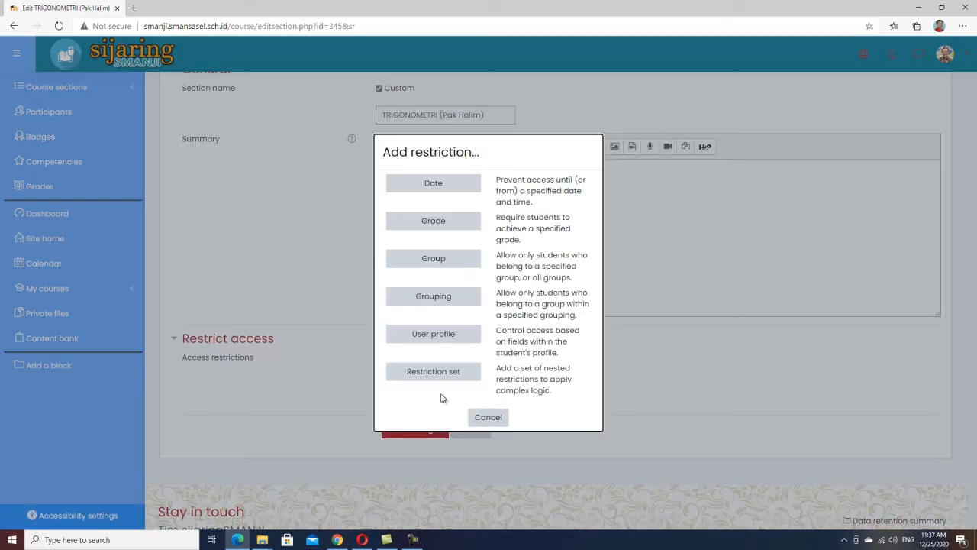
click(463, 259)
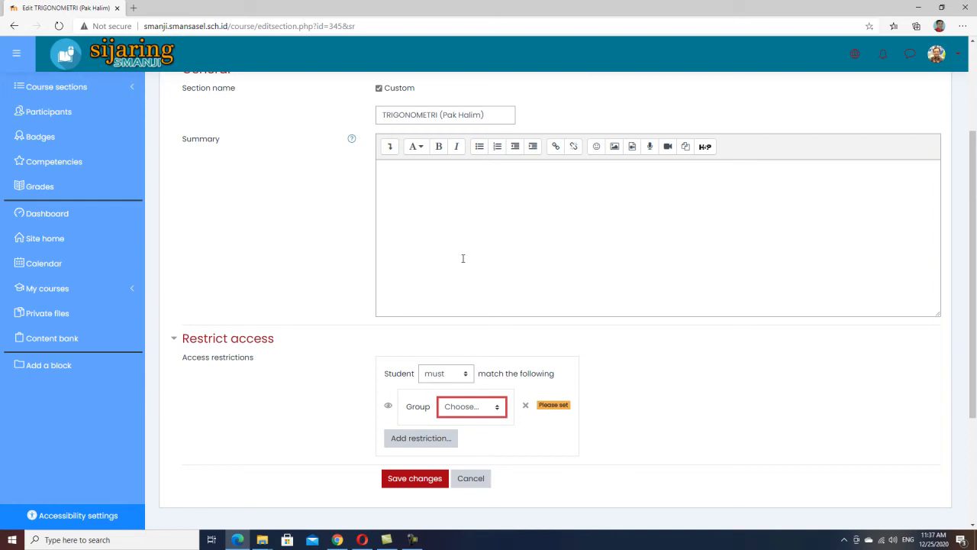
click(499, 411)
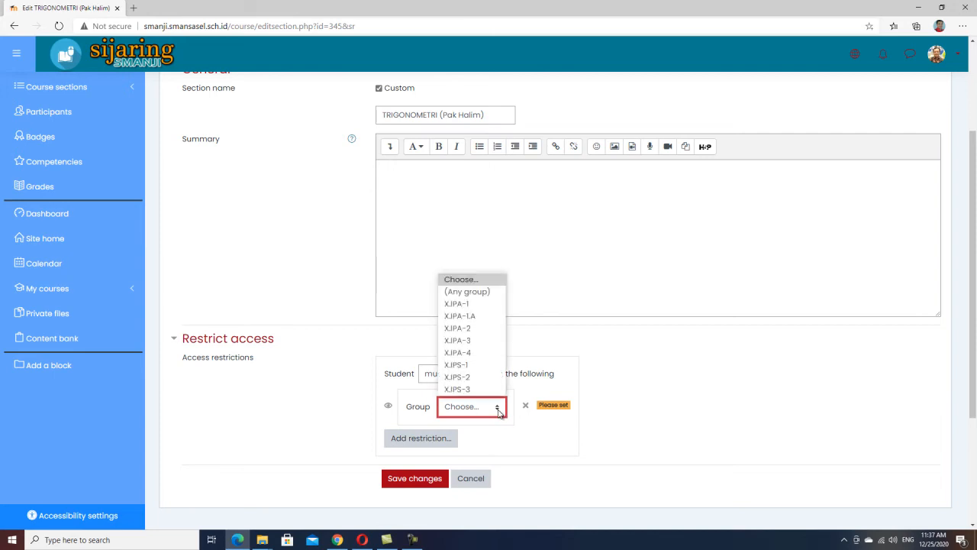
click(482, 366)
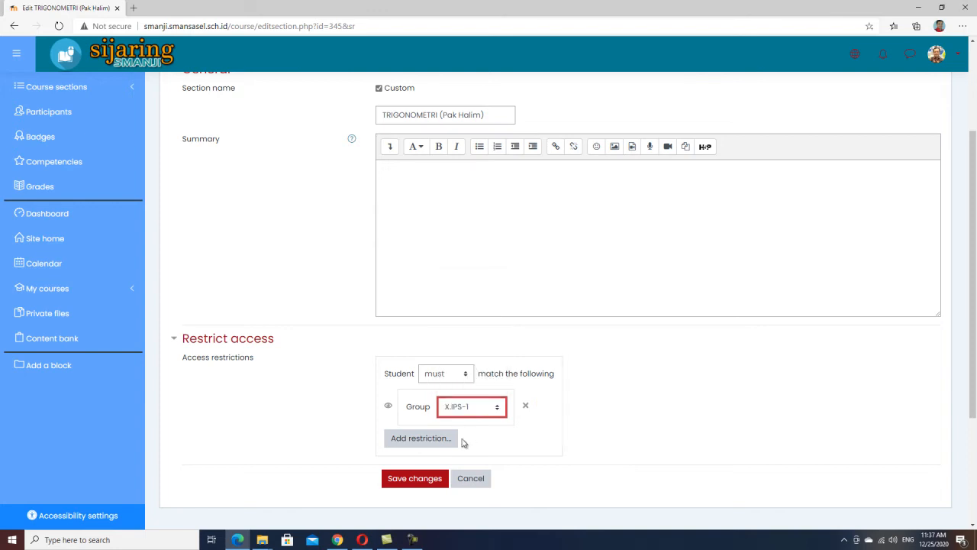
Add two more group restrictions to the topic, for X.IPS-2 and X.IPS-3.
click(410, 439)
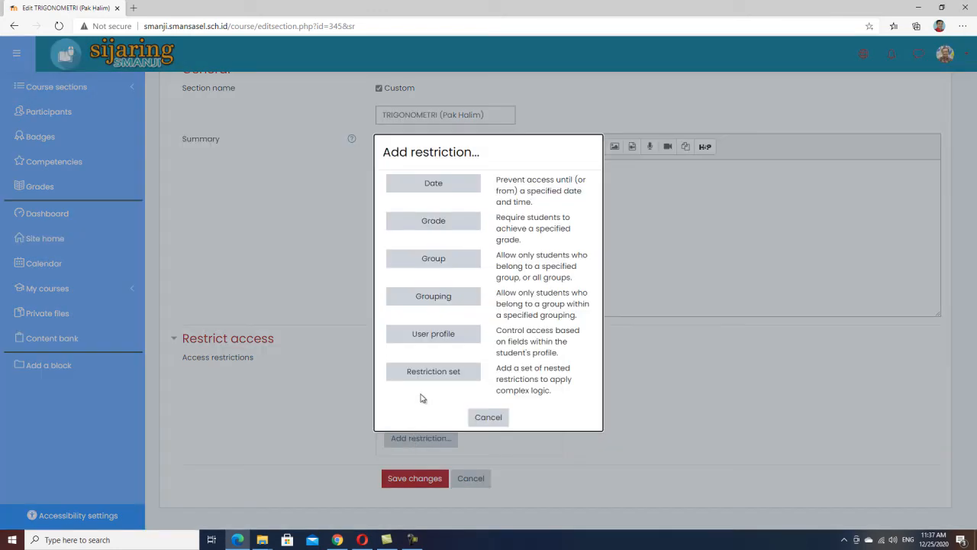
click(439, 263)
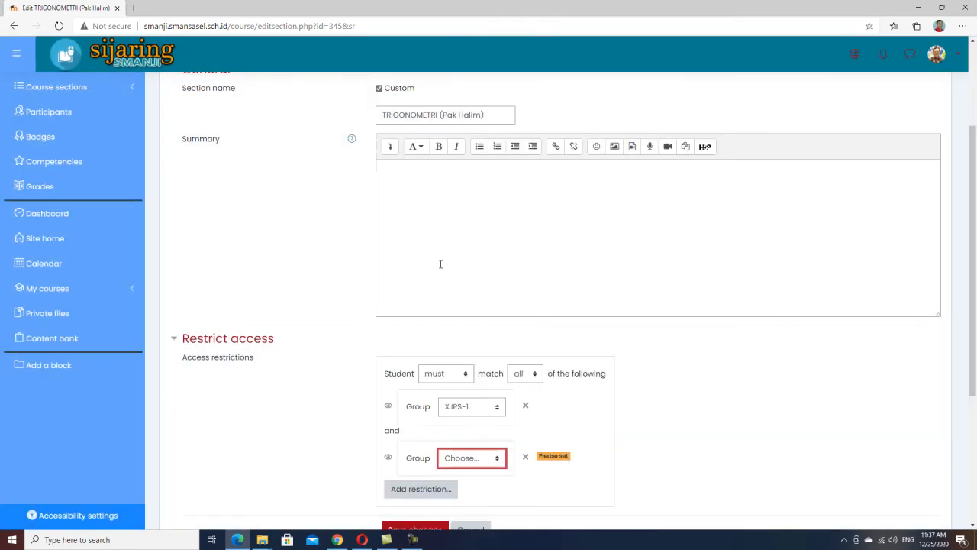
click(497, 460)
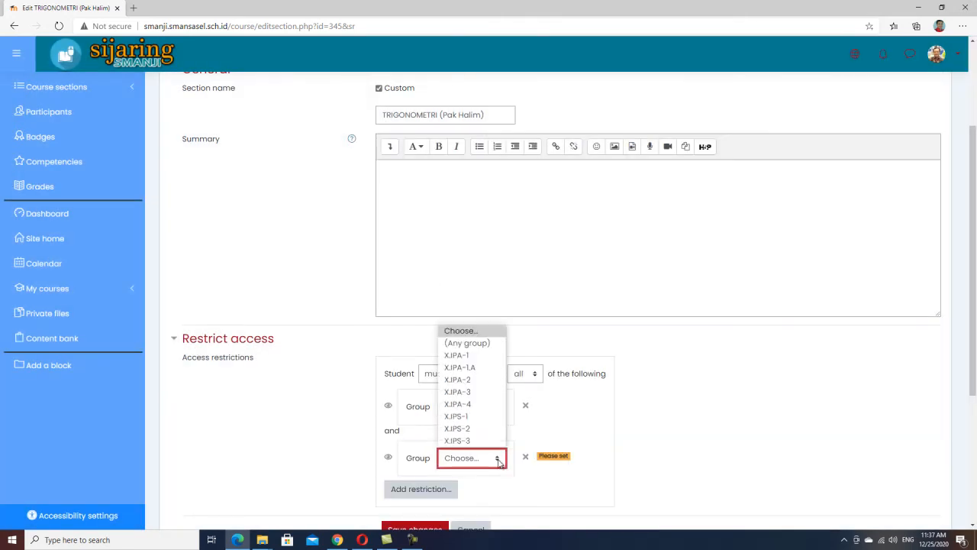
click(482, 435)
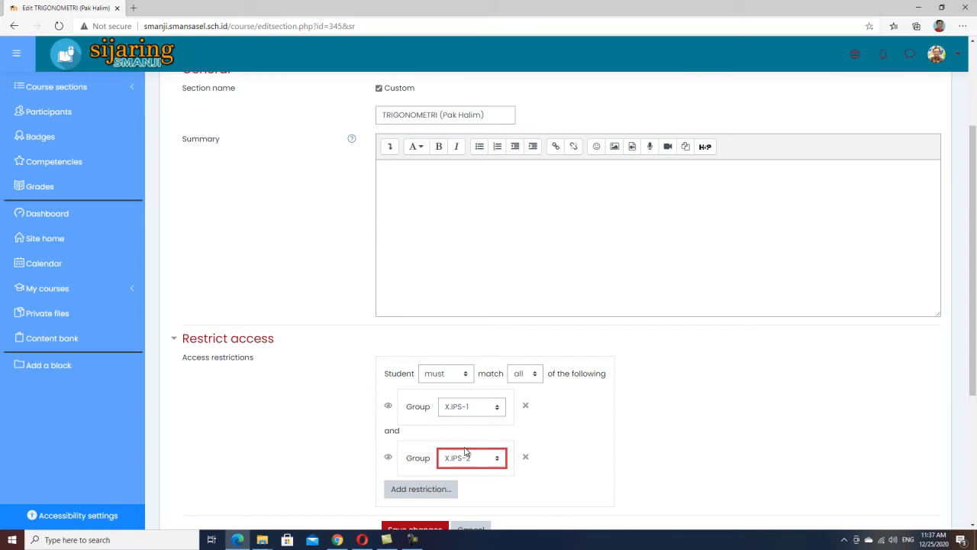
scroll(469, 454, down, 1)
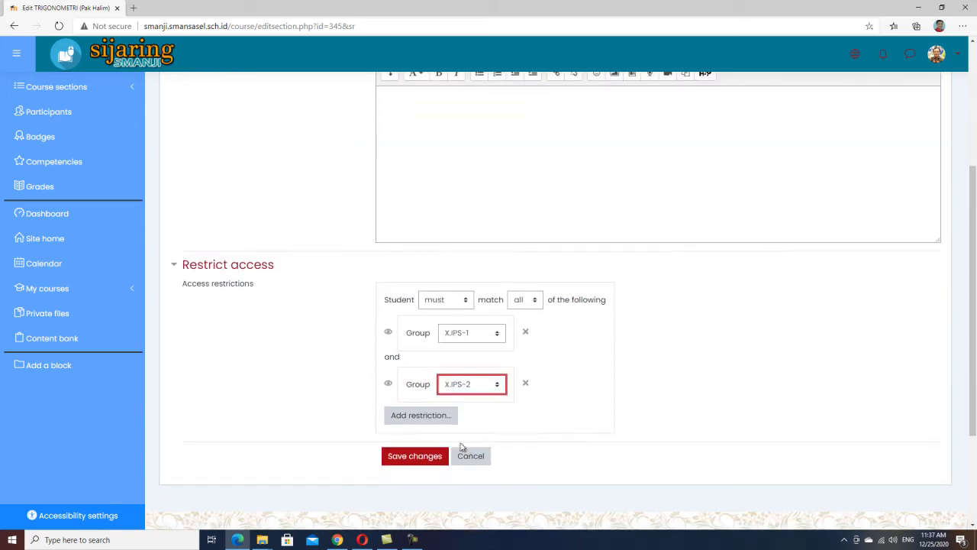
click(422, 416)
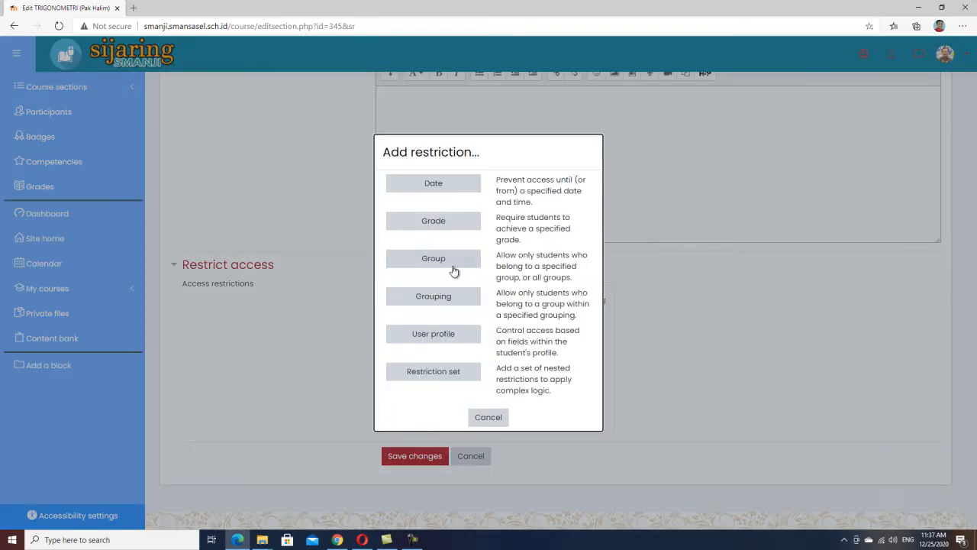
click(453, 263)
click(497, 435)
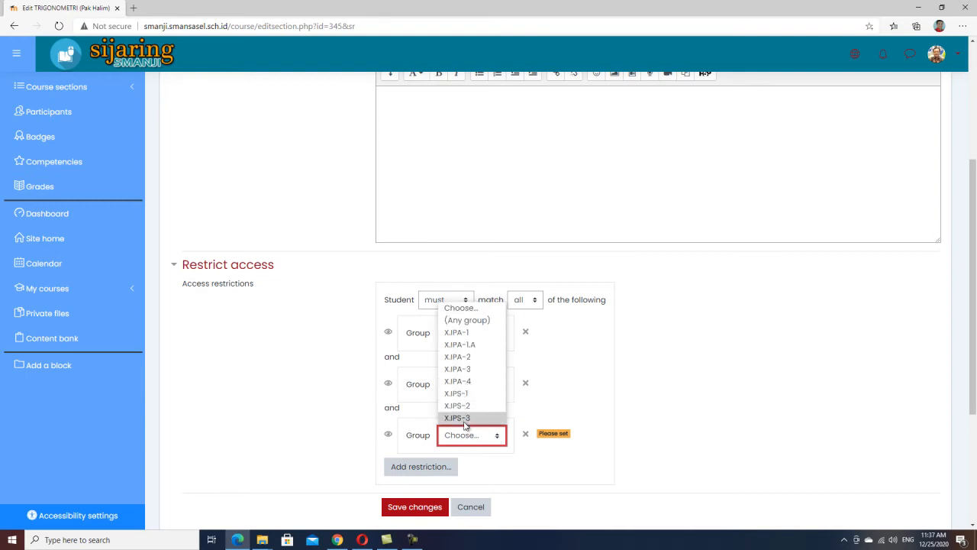
click(465, 418)
Set each of the three group restrictions on the topic to hide it completely from students who do not meet them.
scroll(577, 393, down, 1)
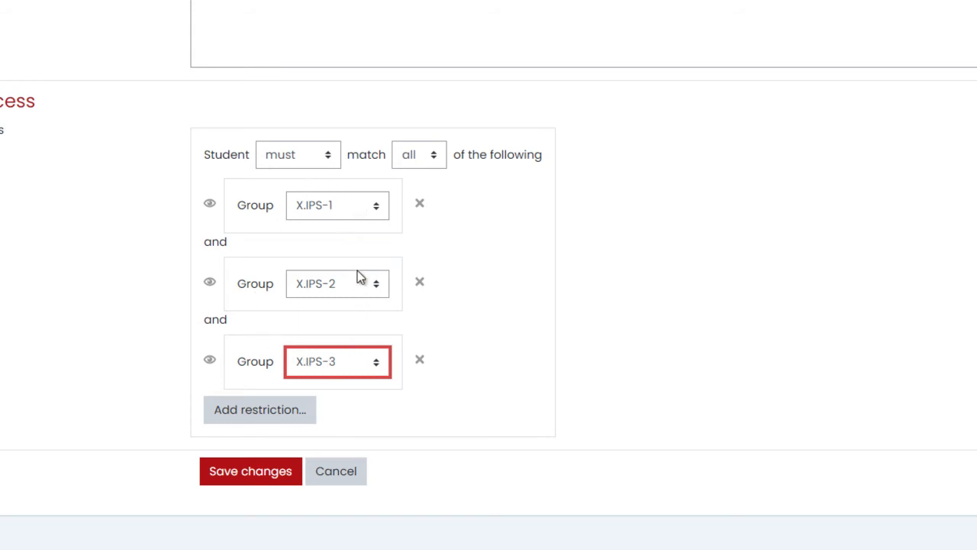
click(211, 205)
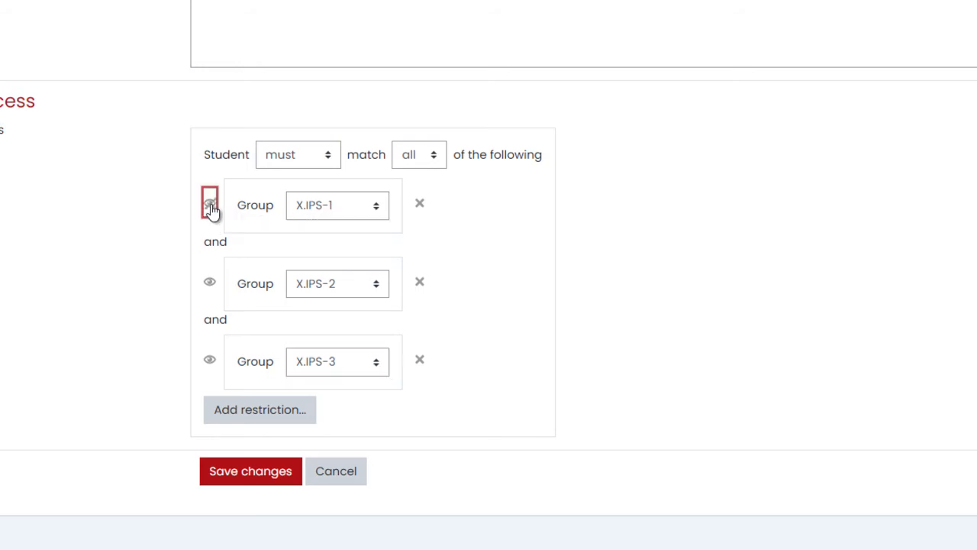
click(210, 284)
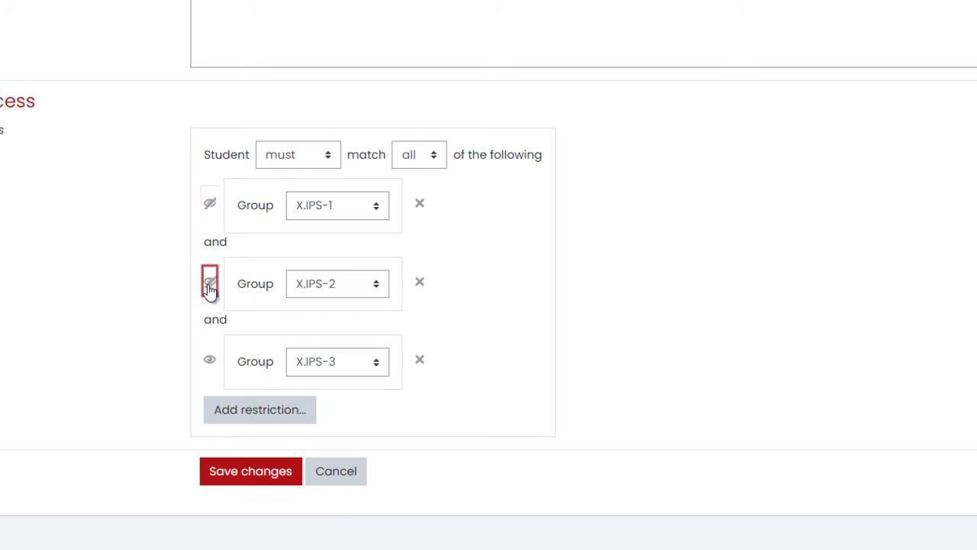
click(211, 362)
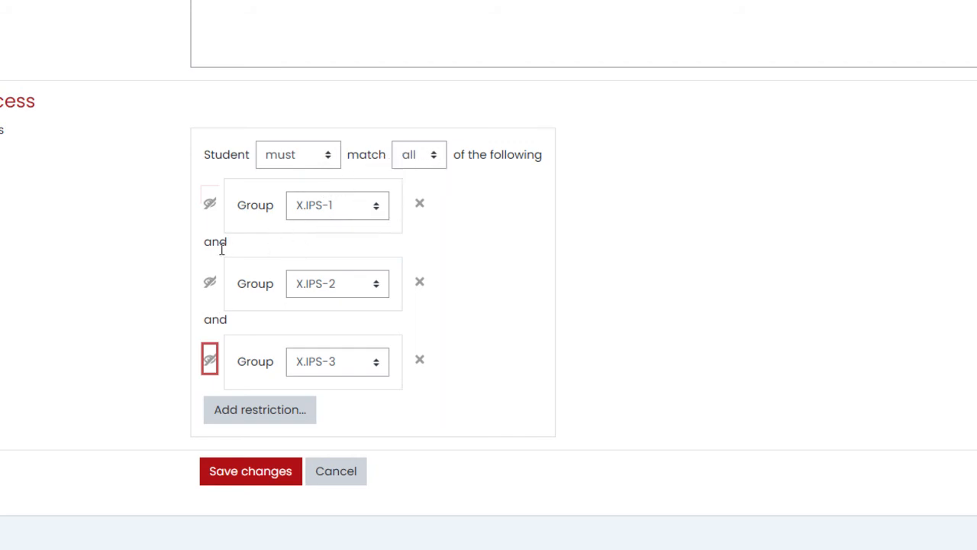
Make the topic require any one of the three groups, hide it entirely from everyone else, and save the changes.
drag(232, 249, 197, 244)
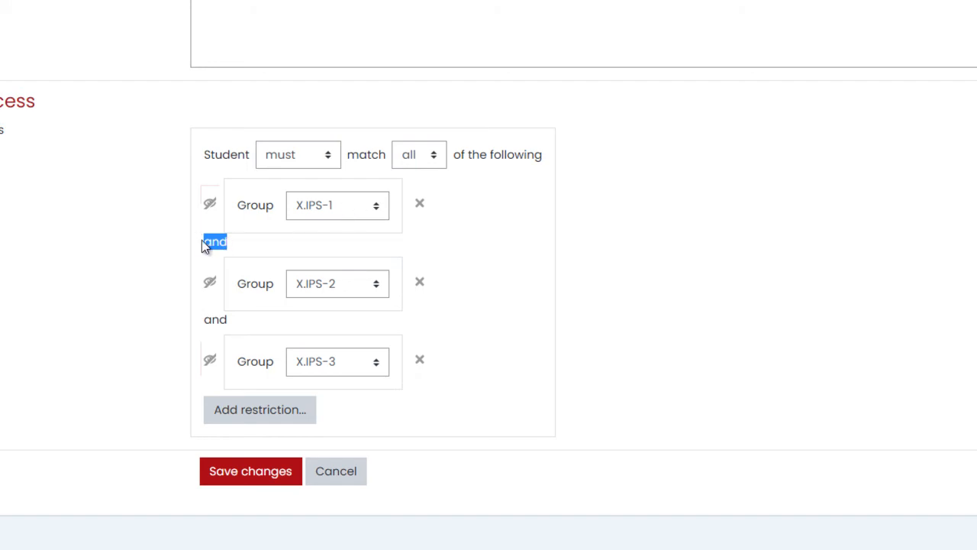
click(433, 165)
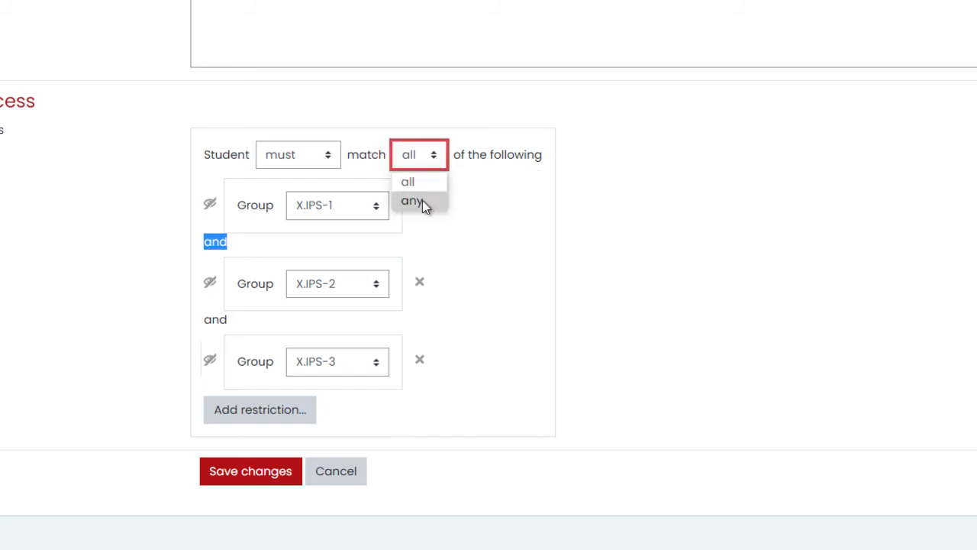
click(422, 200)
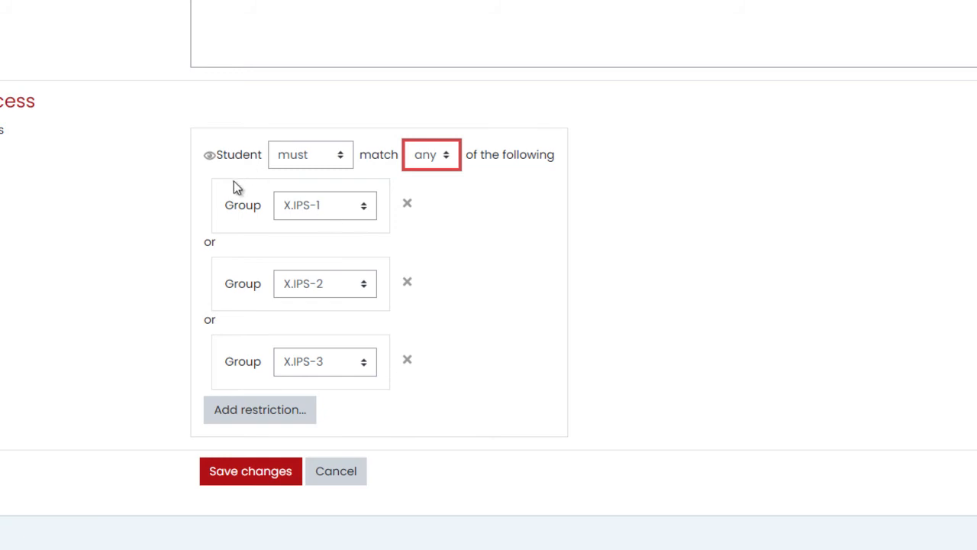
click(210, 156)
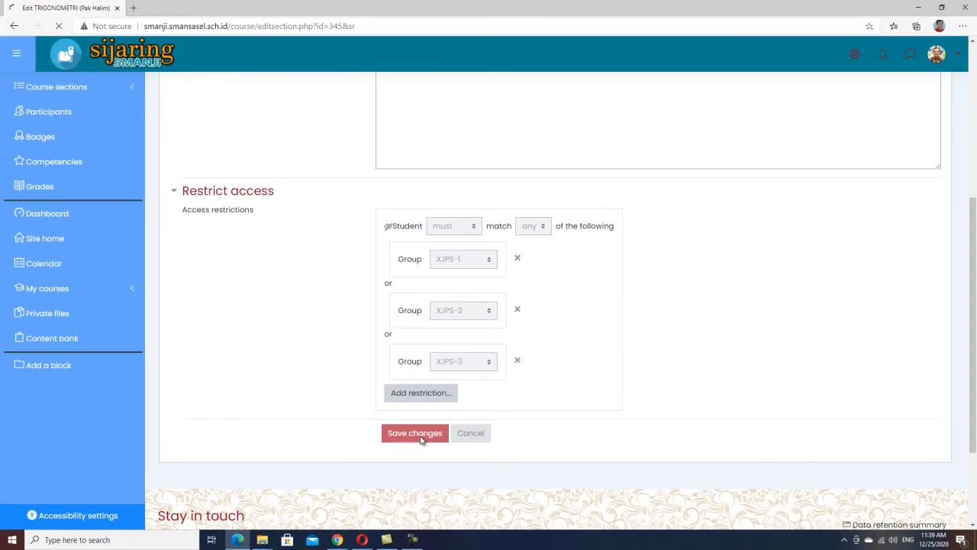
click(259, 473)
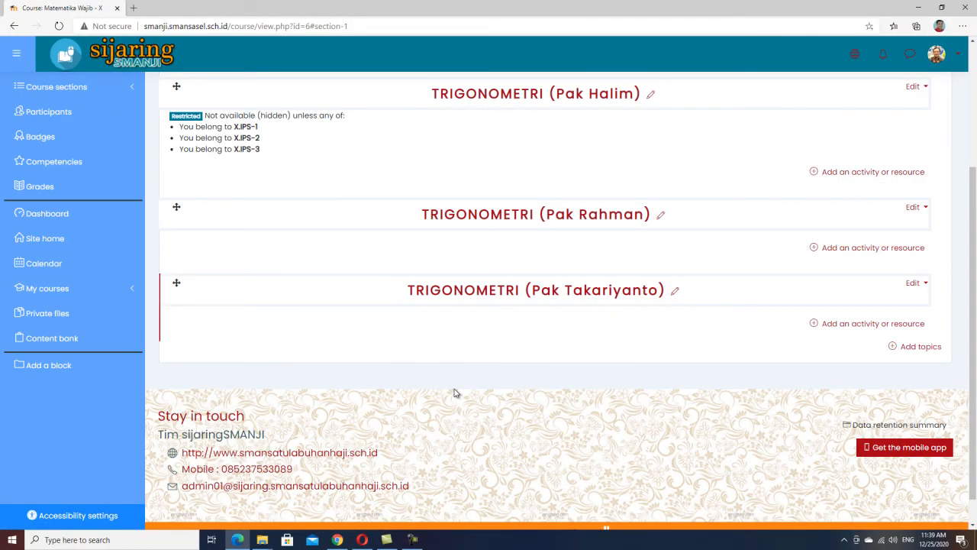
Review the restriction summary under the TRIGONOMETRI (Pak Halim) topic listing X.IPS-1, X.IPS-2 and X.IPS-3.
scroll(496, 362, up, 2)
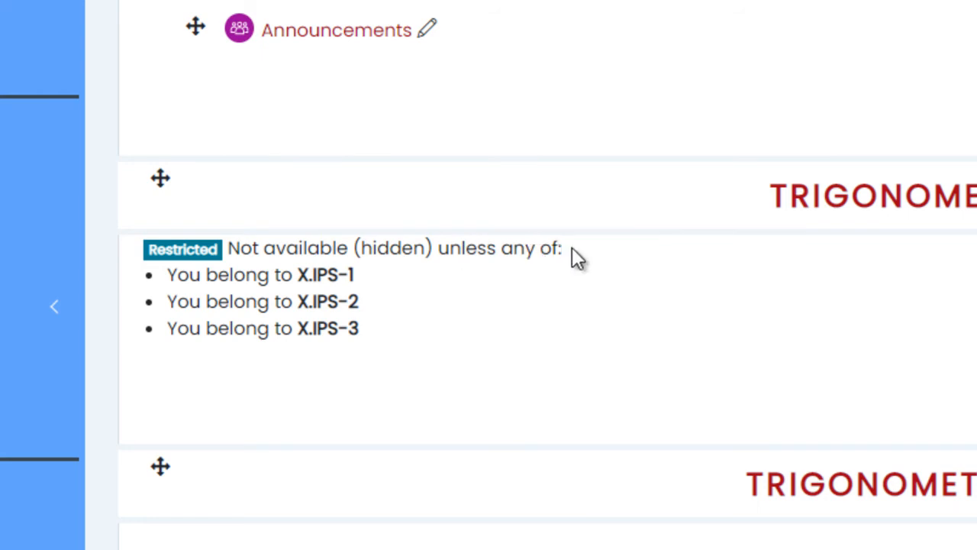
drag(354, 278, 298, 277)
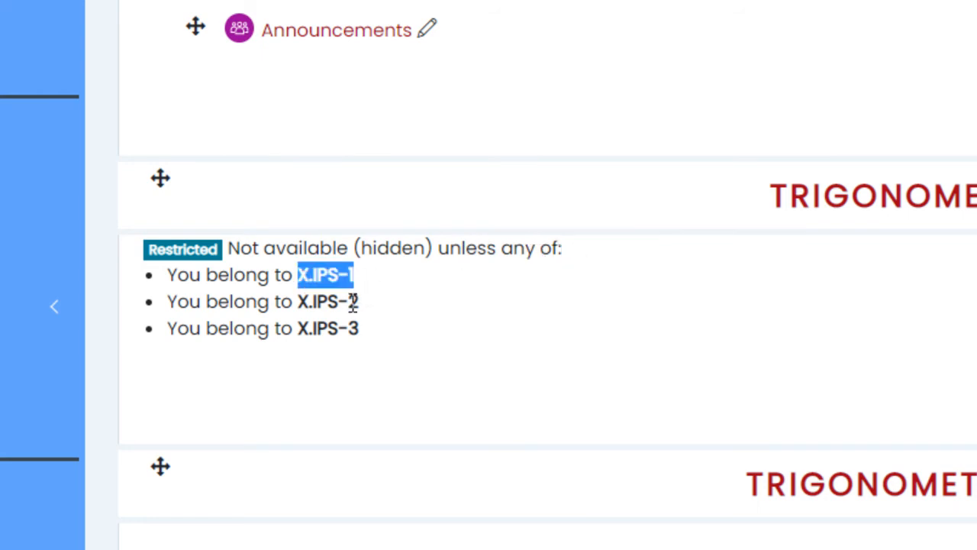
drag(360, 301, 297, 301)
drag(362, 329, 298, 327)
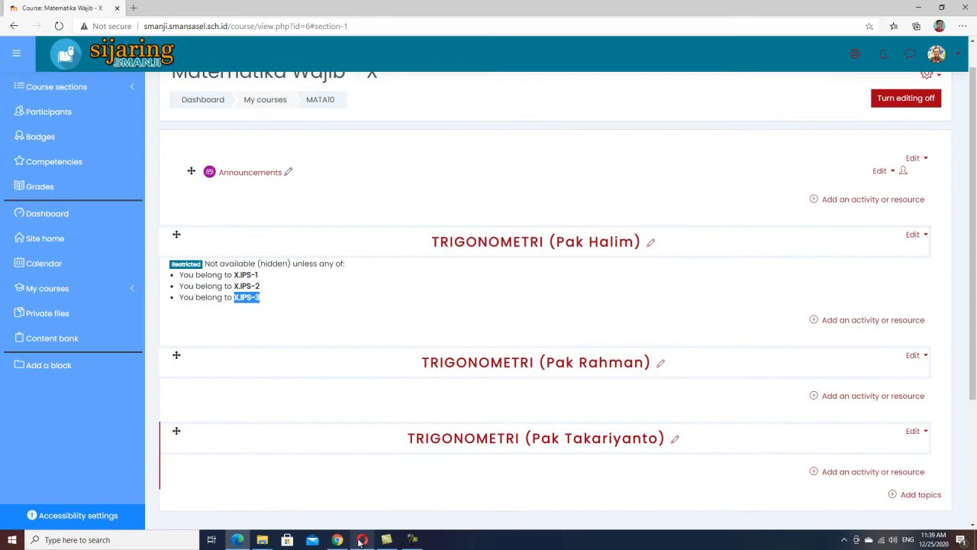
Switch to Opera, reload the IPS student's course page and check the student's group in the user menu.
click(362, 540)
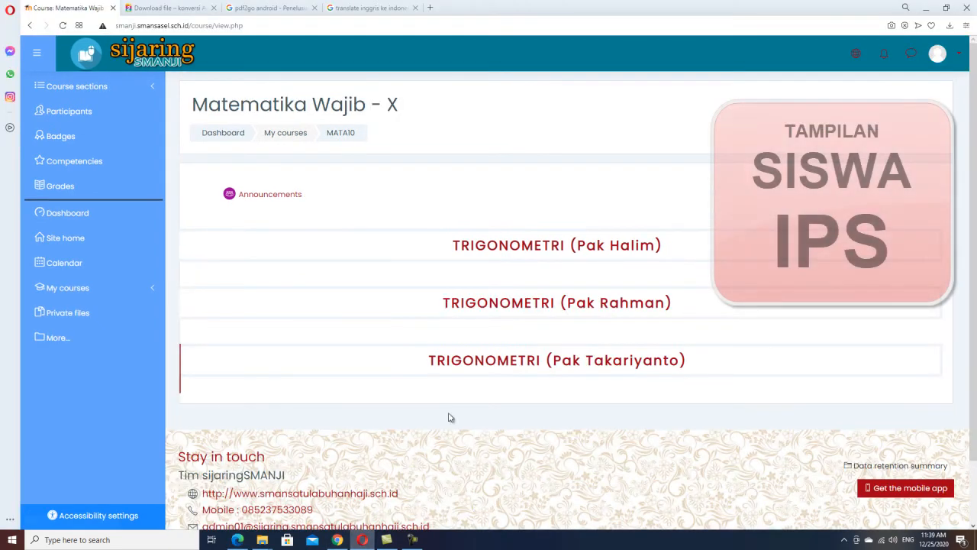
click(64, 25)
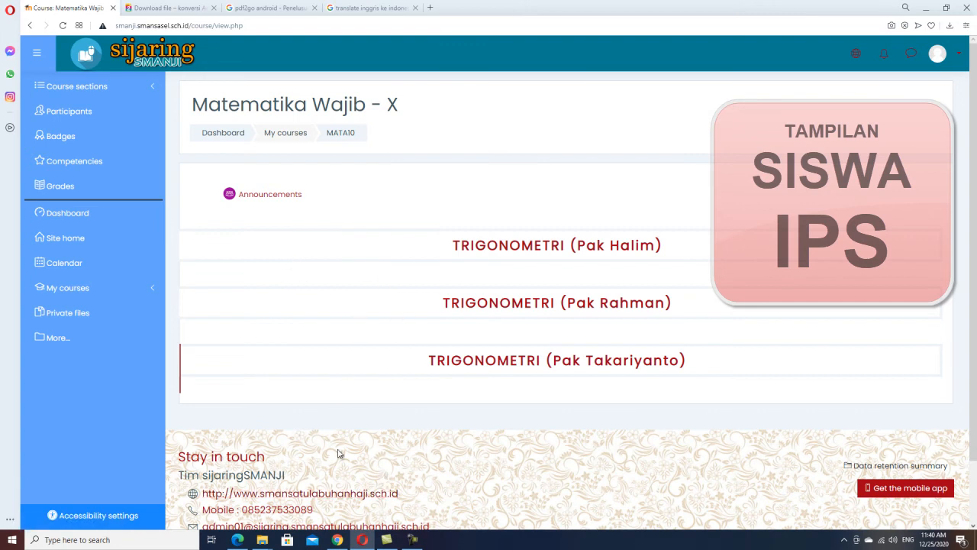
click(362, 538)
click(362, 536)
click(960, 55)
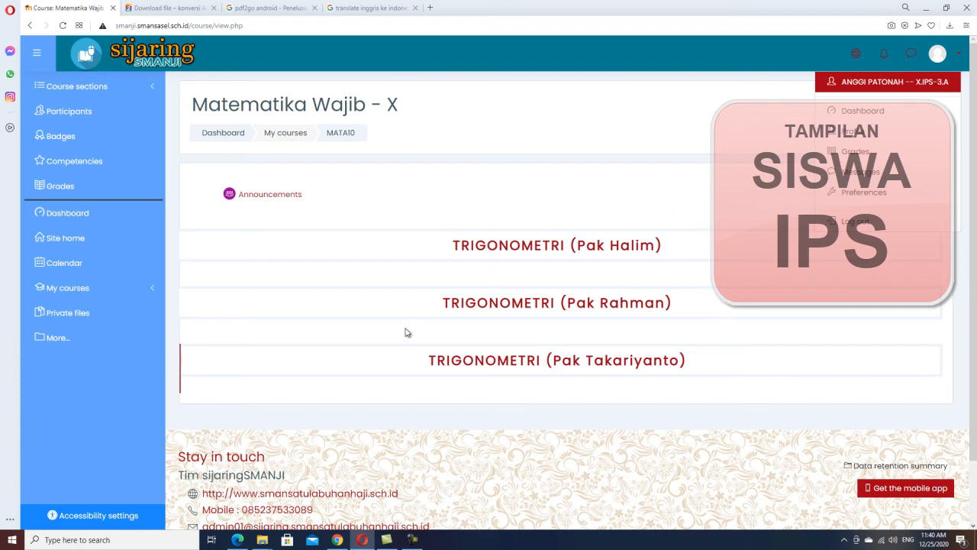
key(Escape)
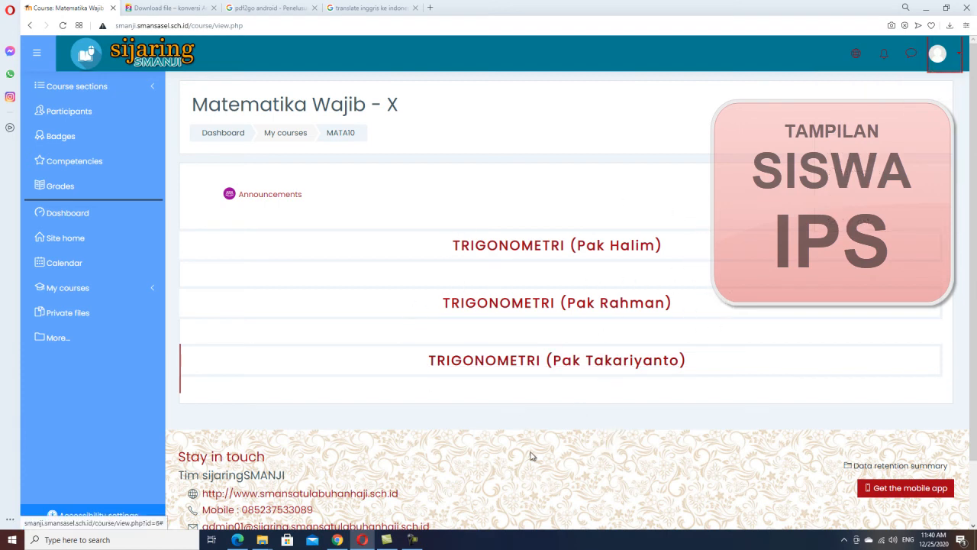
Switch to Chrome, reload the IPA student's course page and check that student's group, then return to Opera.
click(336, 539)
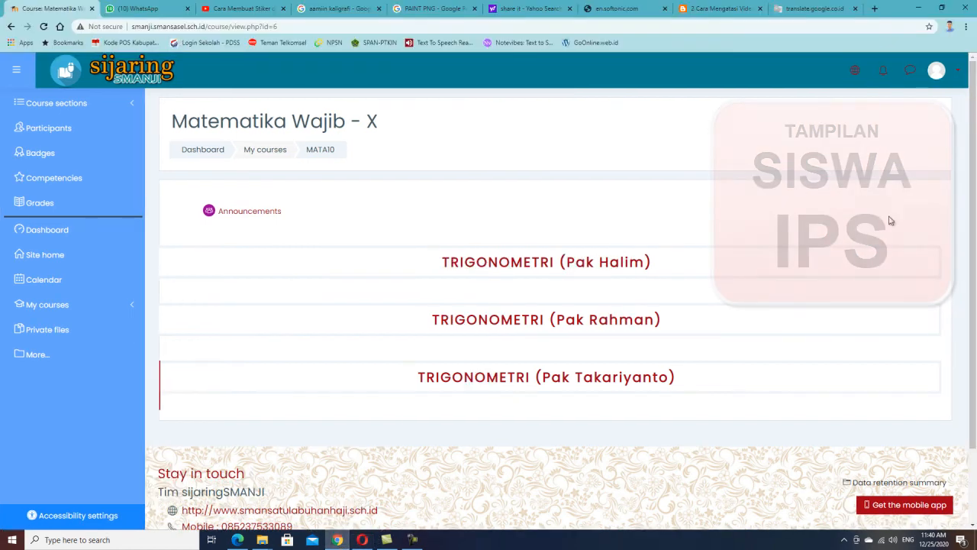
click(44, 27)
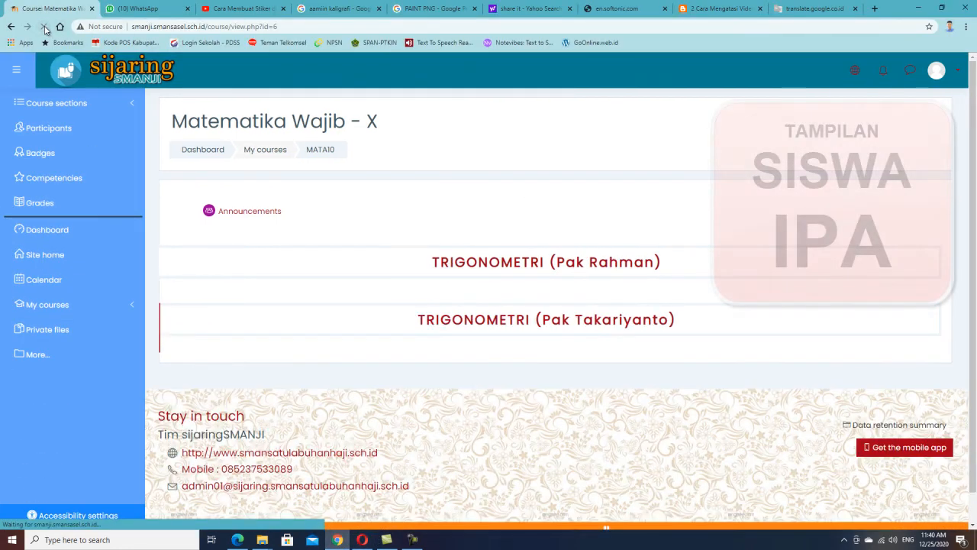
click(958, 73)
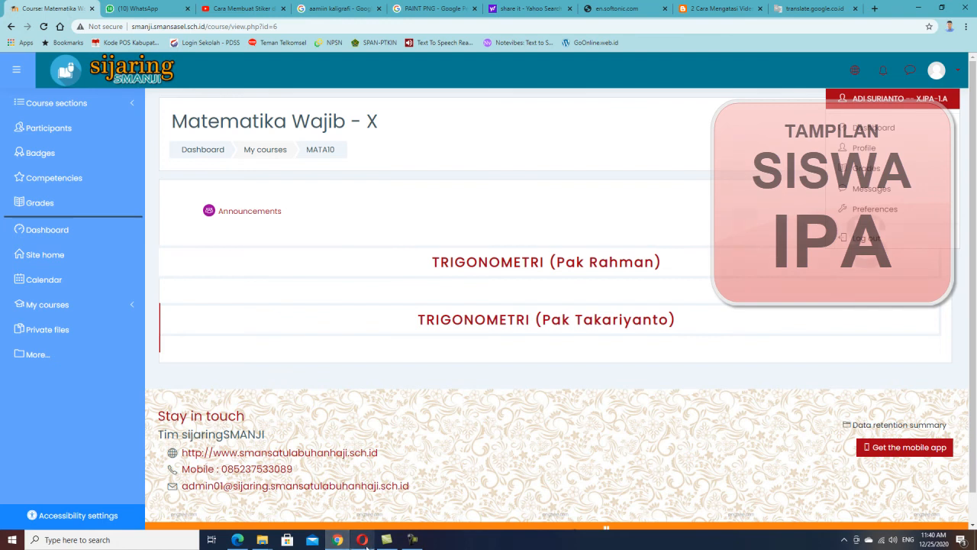
click(362, 540)
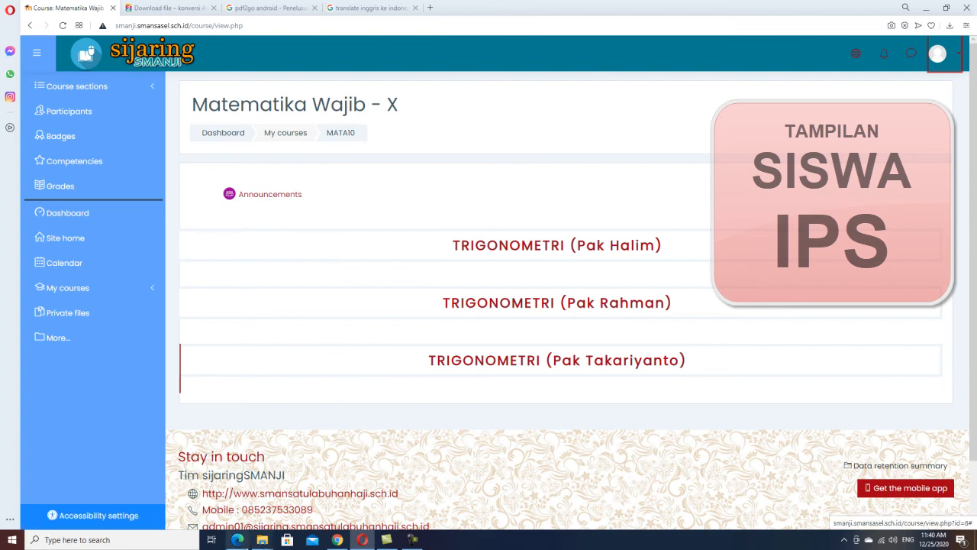
Return to Edge and hide the TRIGONOMETRI (Pak Rahman) topic from students.
click(237, 540)
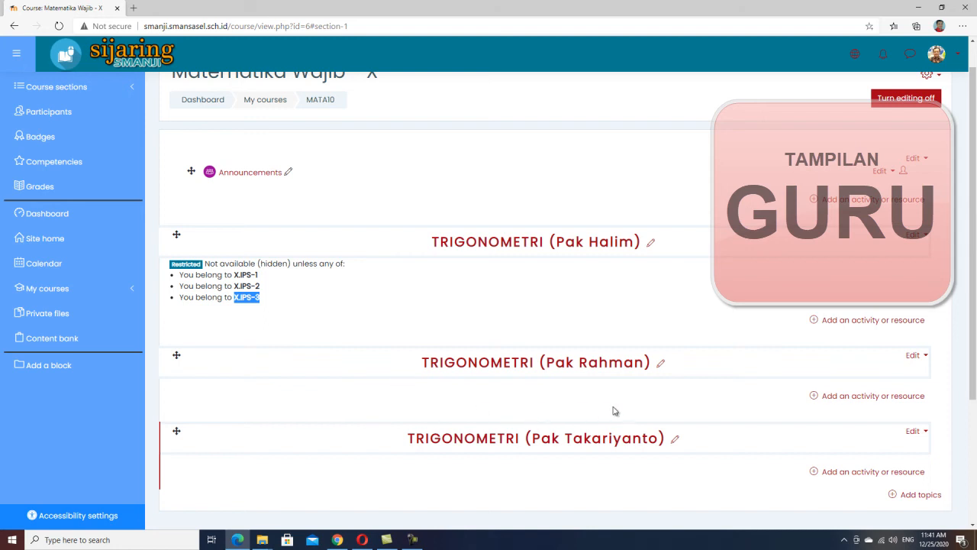
scroll(301, 241, up, 1)
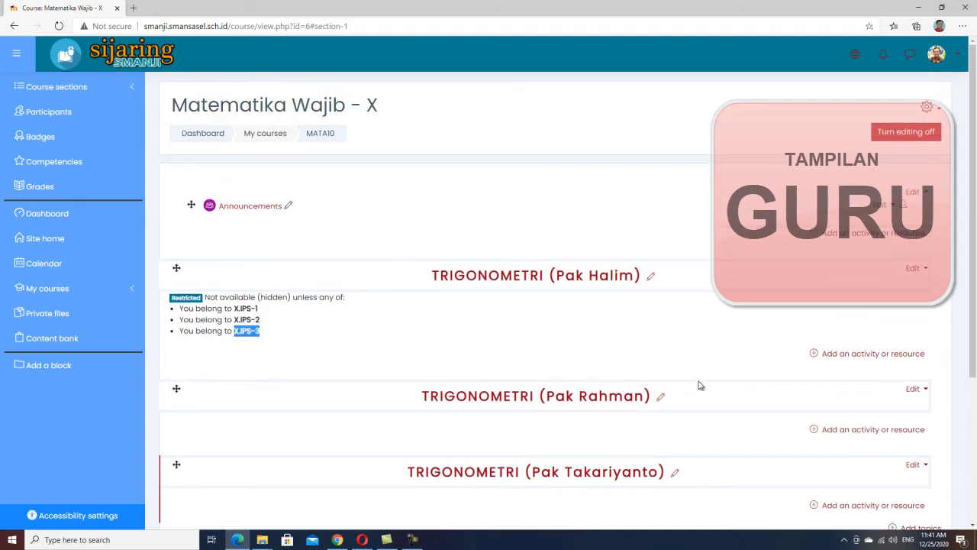
scroll(654, 338, down, 2)
scroll(622, 347, up, 2)
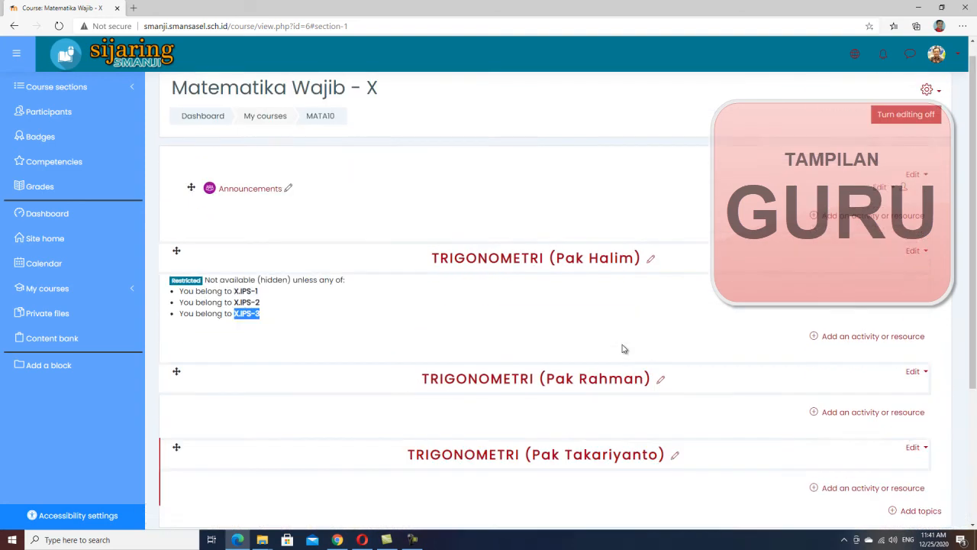
scroll(624, 339, down, 1)
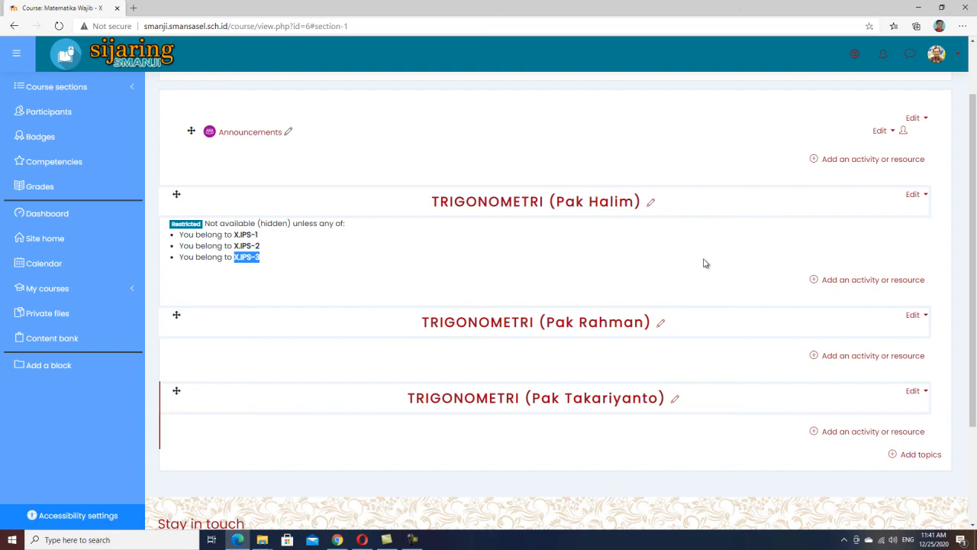
scroll(714, 282, up, 1)
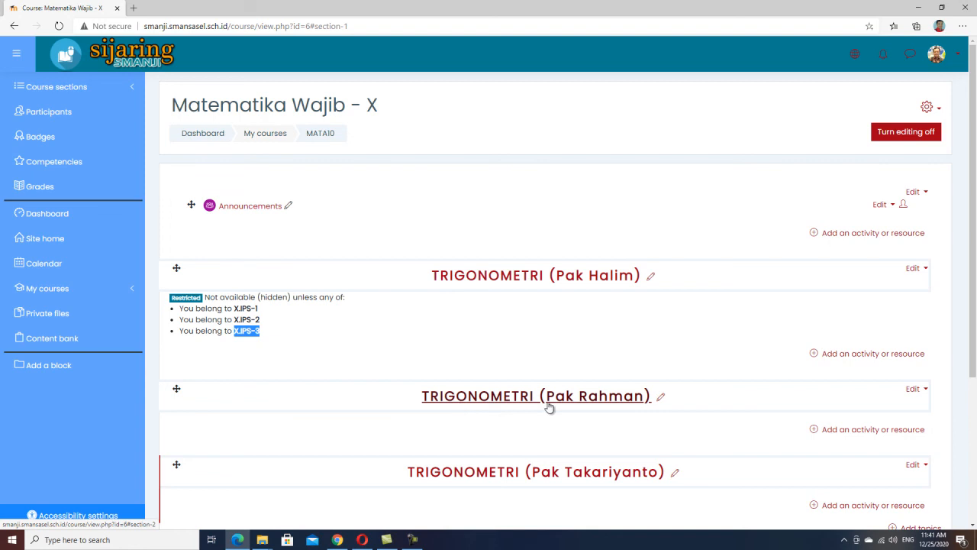
scroll(477, 336, down, 1)
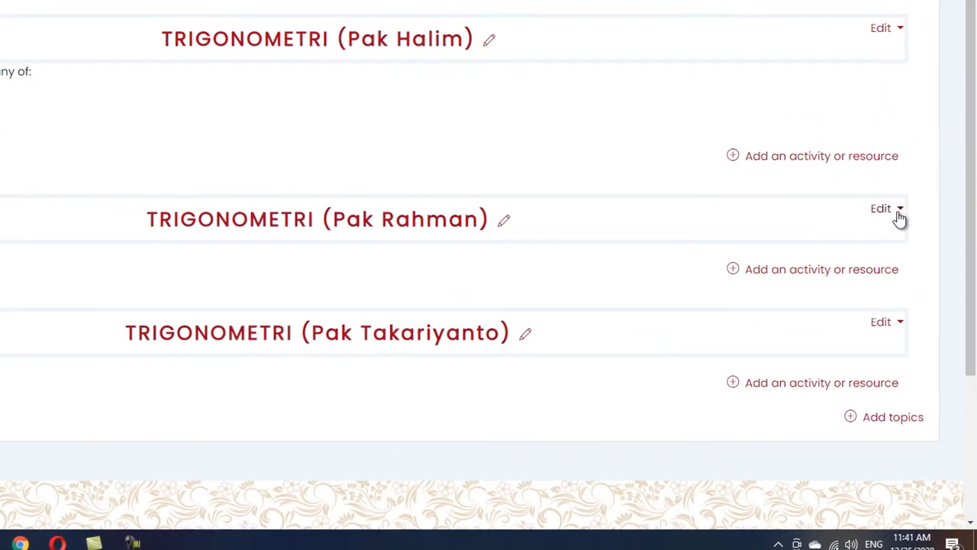
click(898, 216)
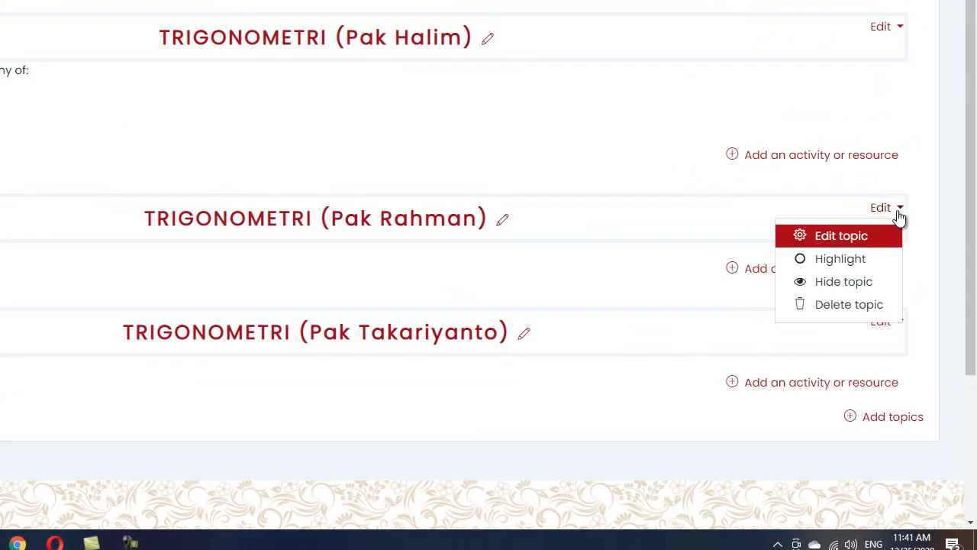
click(847, 282)
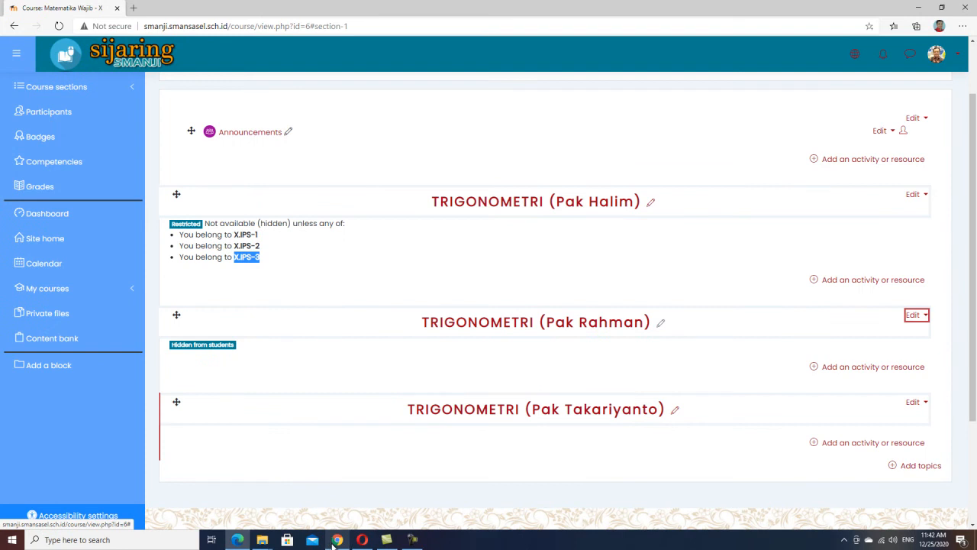
Check the IPA student's course page in Chrome and the IPS student's page in Opera, then return to Edge.
click(18, 545)
click(338, 540)
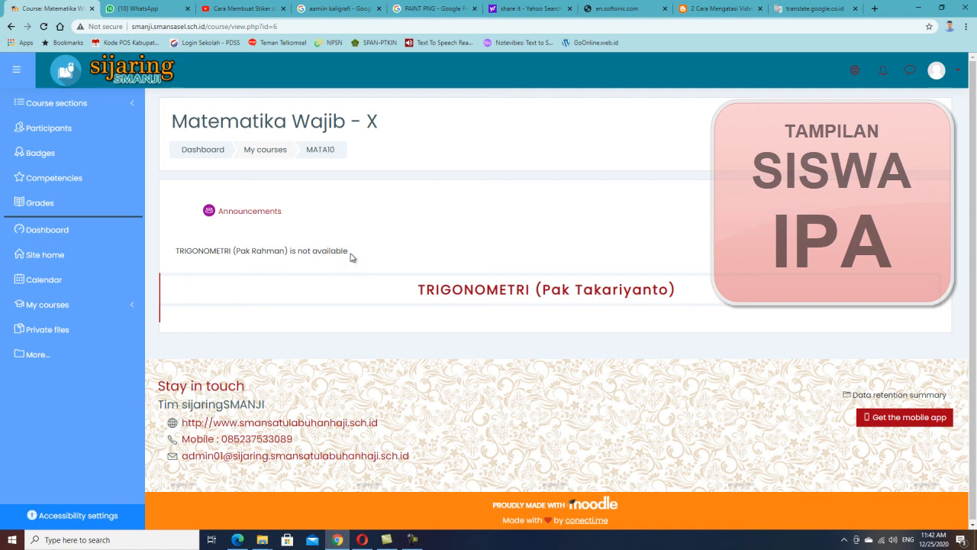
click(362, 540)
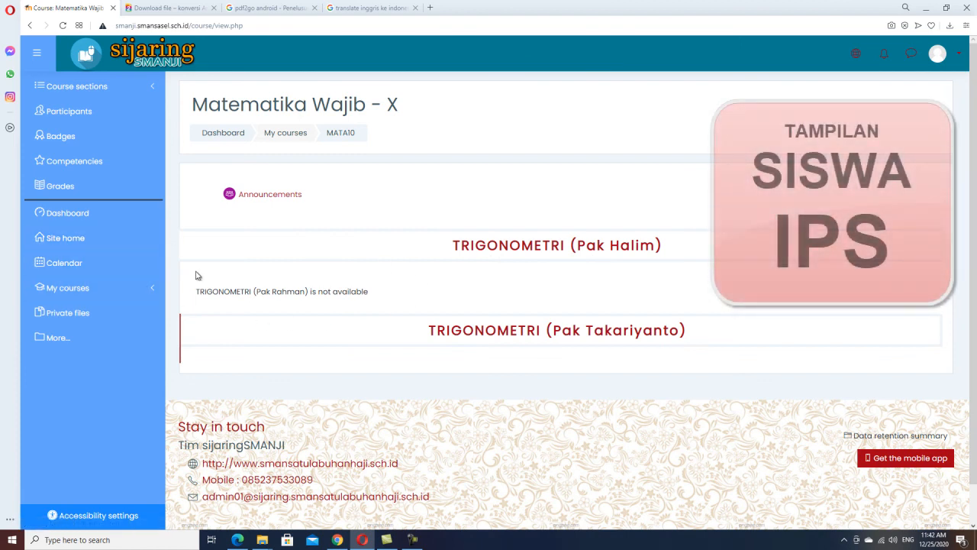
click(238, 540)
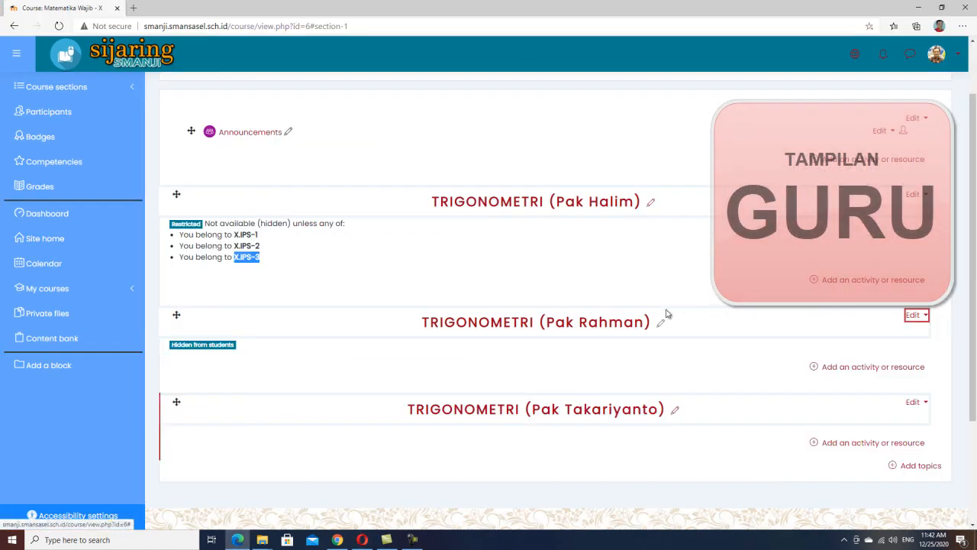
Show the TRIGONOMETRI (Pak Rahman) topic to students again.
click(916, 315)
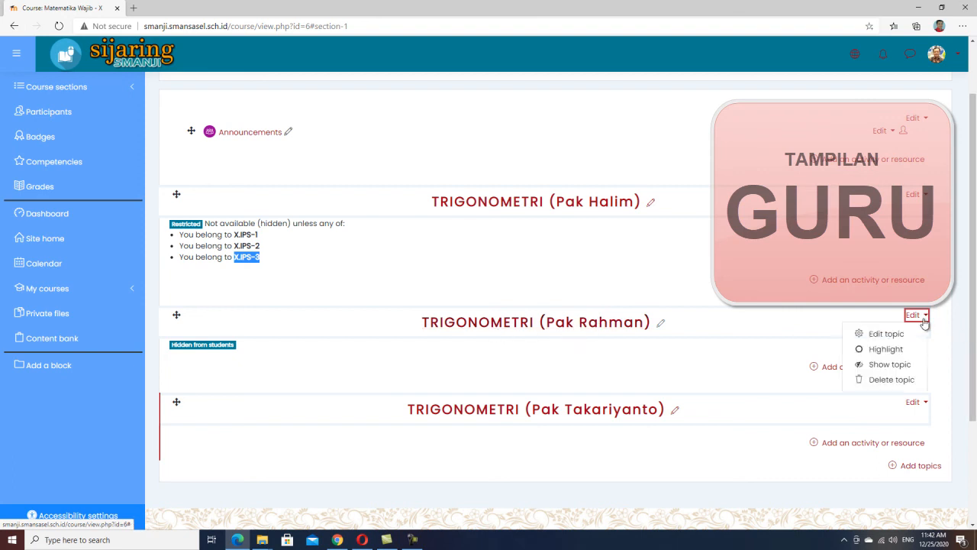
click(860, 370)
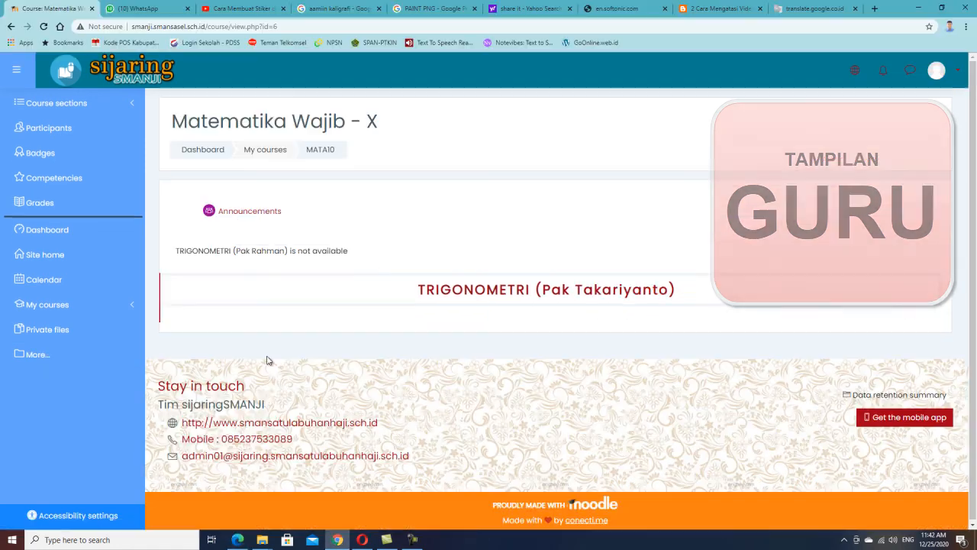
Reload the IPA student's course page in Chrome, then switch to the IPS student's page in Opera.
click(337, 540)
click(44, 28)
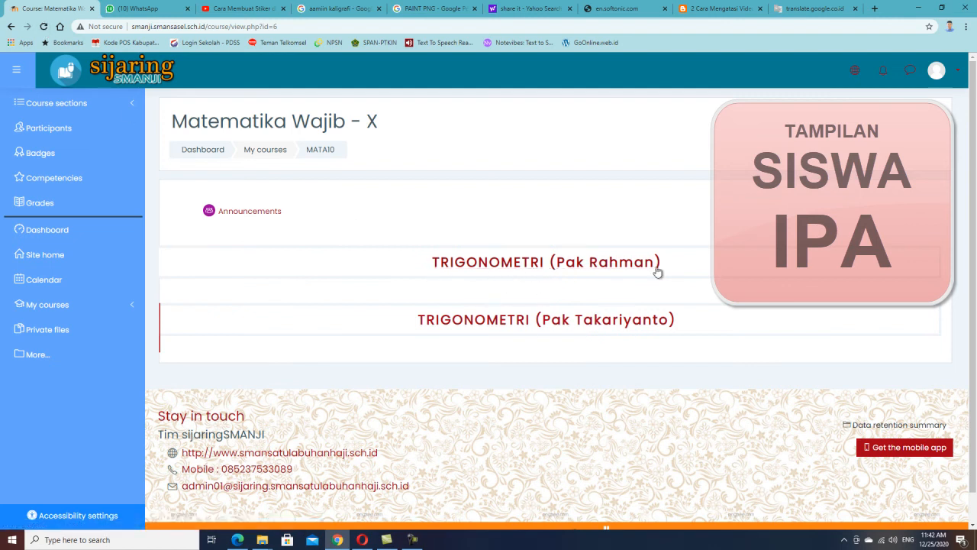
click(360, 541)
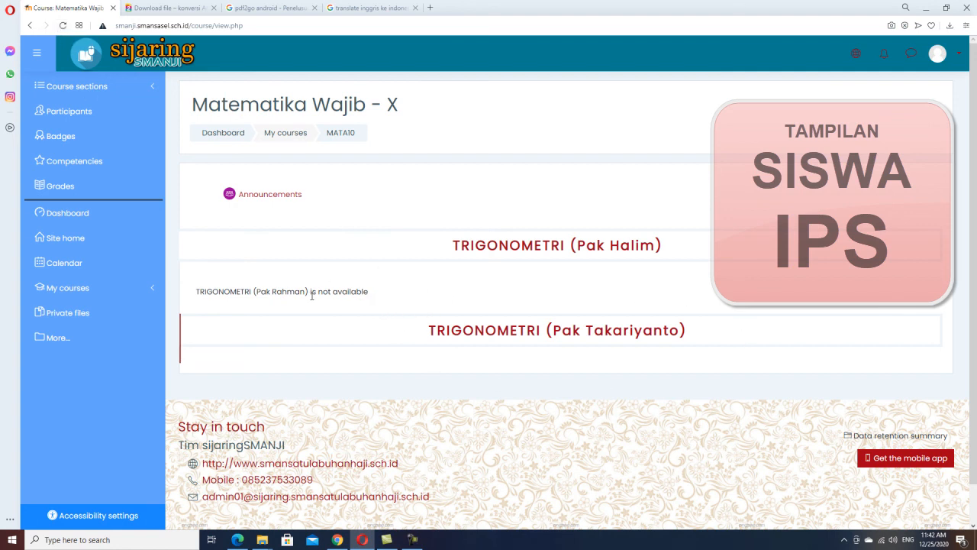
Reload the IPS student's course page in Opera, then return to Edge.
click(63, 26)
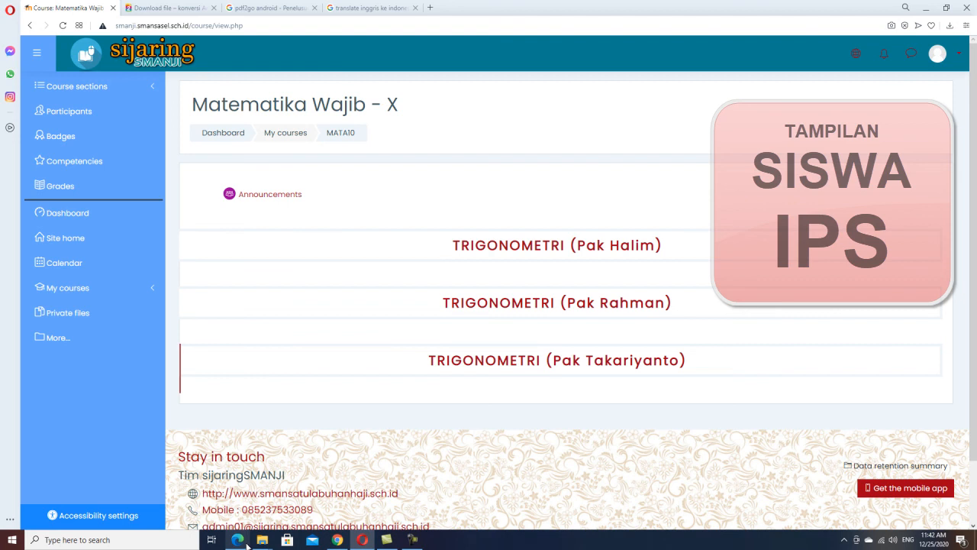
click(242, 543)
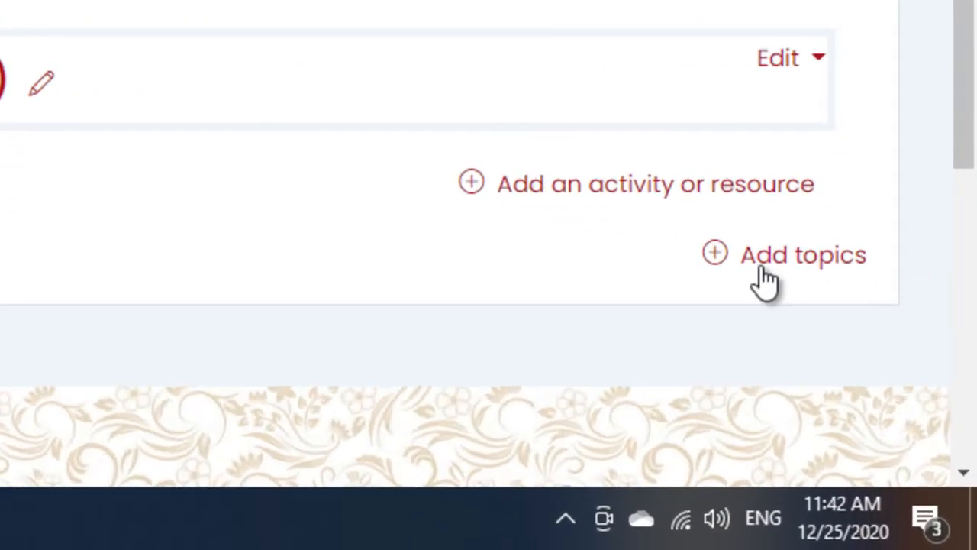
click(713, 253)
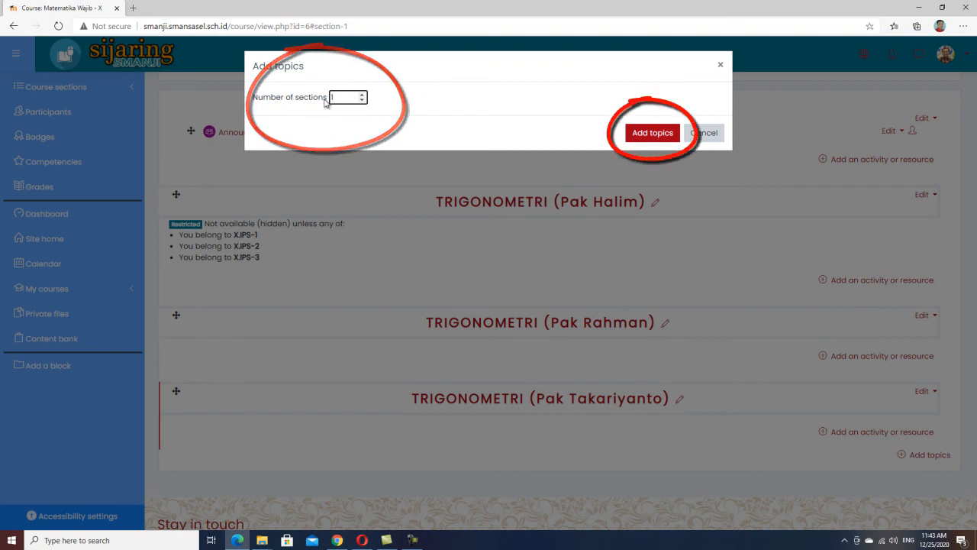
click(634, 132)
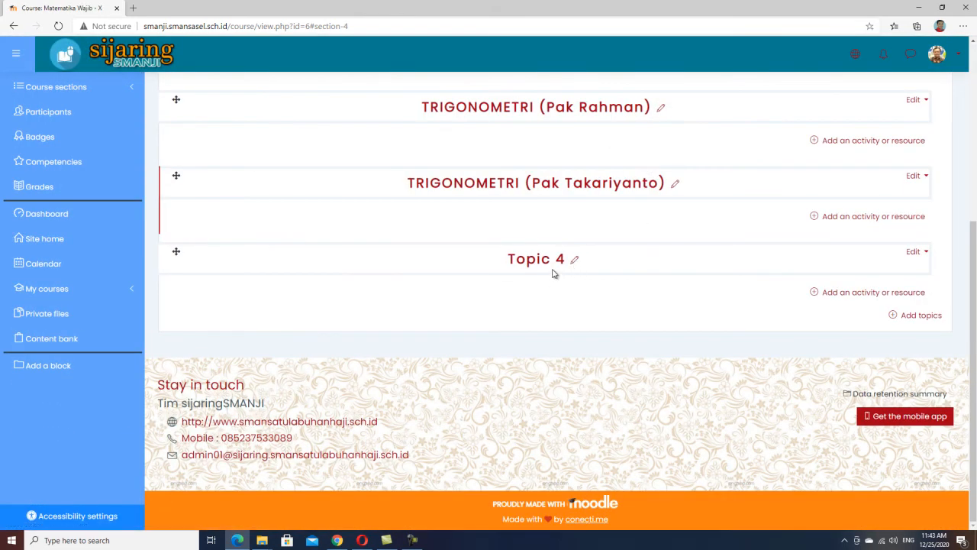
click(896, 319)
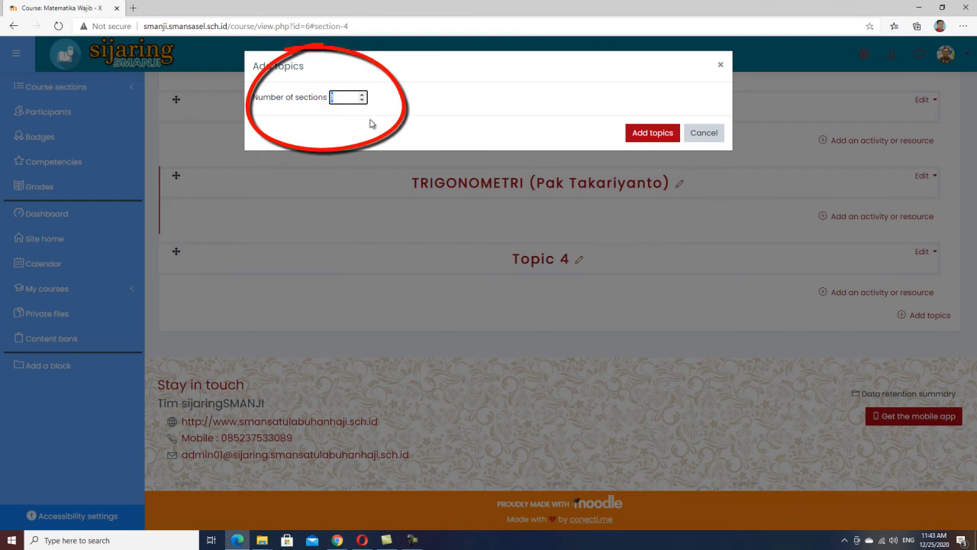
click(659, 134)
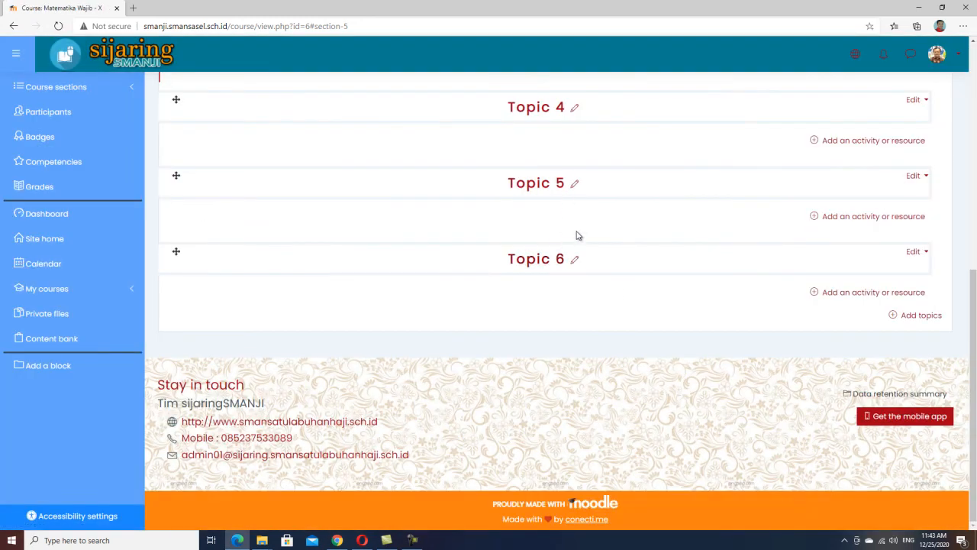
scroll(578, 235, up, 2)
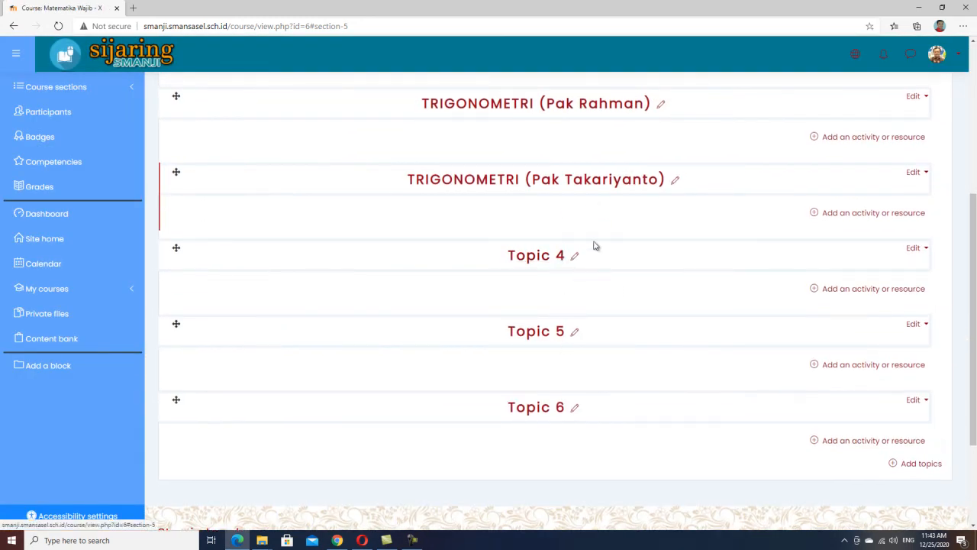
scroll(597, 222, up, 2)
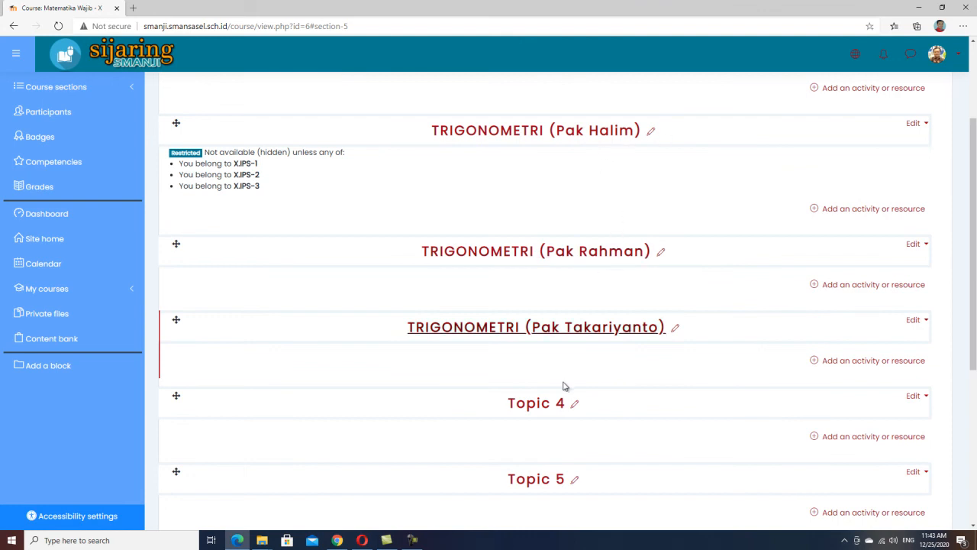
scroll(601, 444, down, 3)
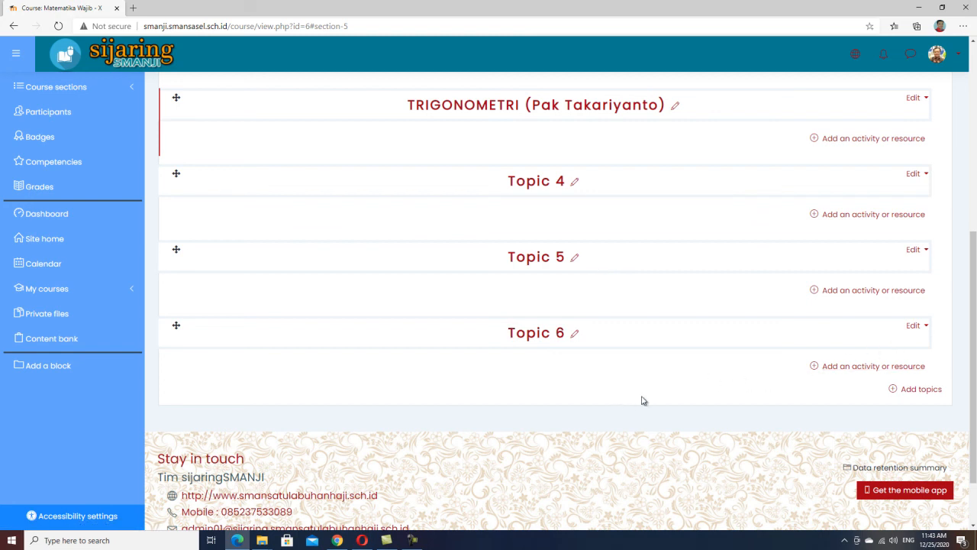
scroll(661, 305, up, 2)
scroll(657, 335, up, 3)
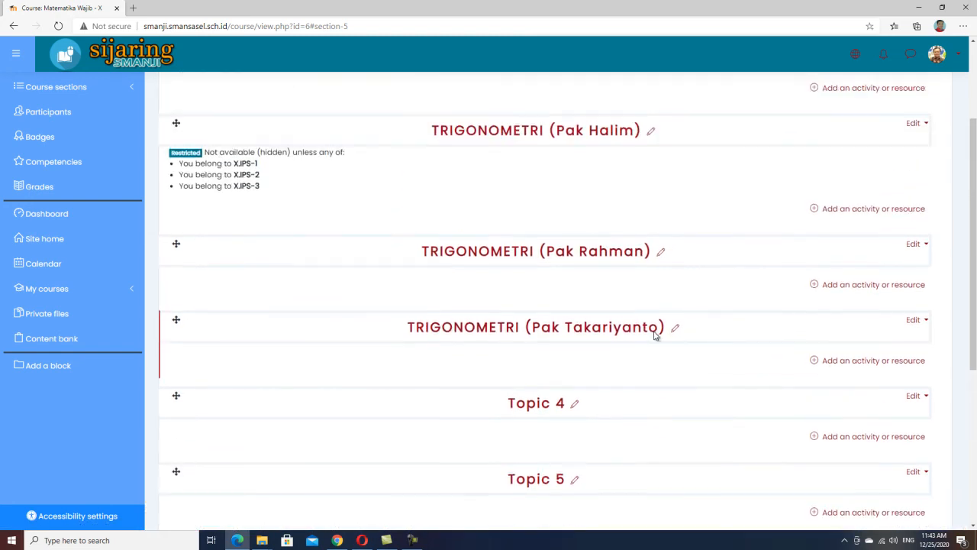